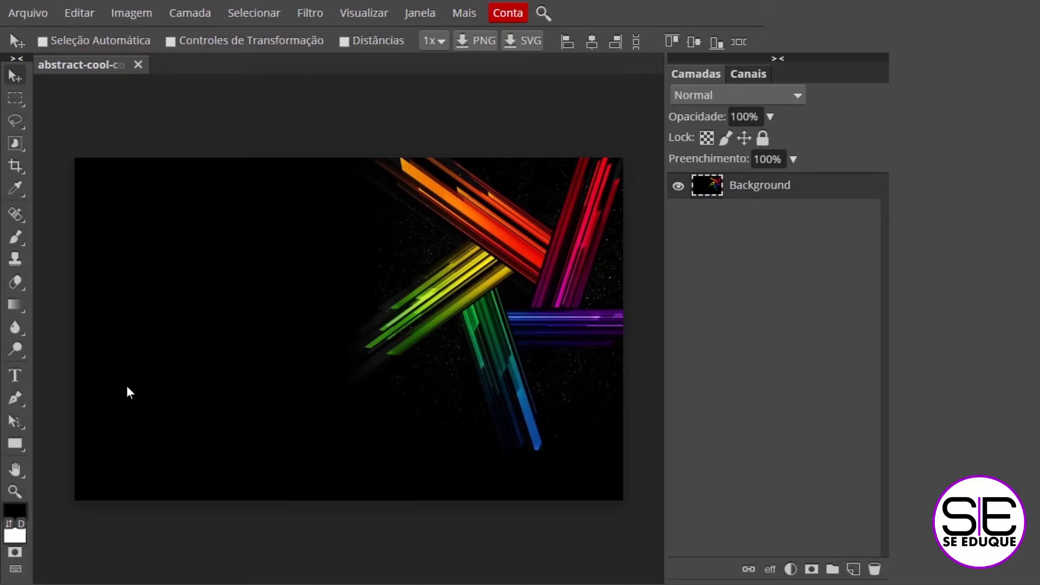
# Show the path selection mode flyout, then the shape tool variants including custom shape
pyautogui.click(18, 426)
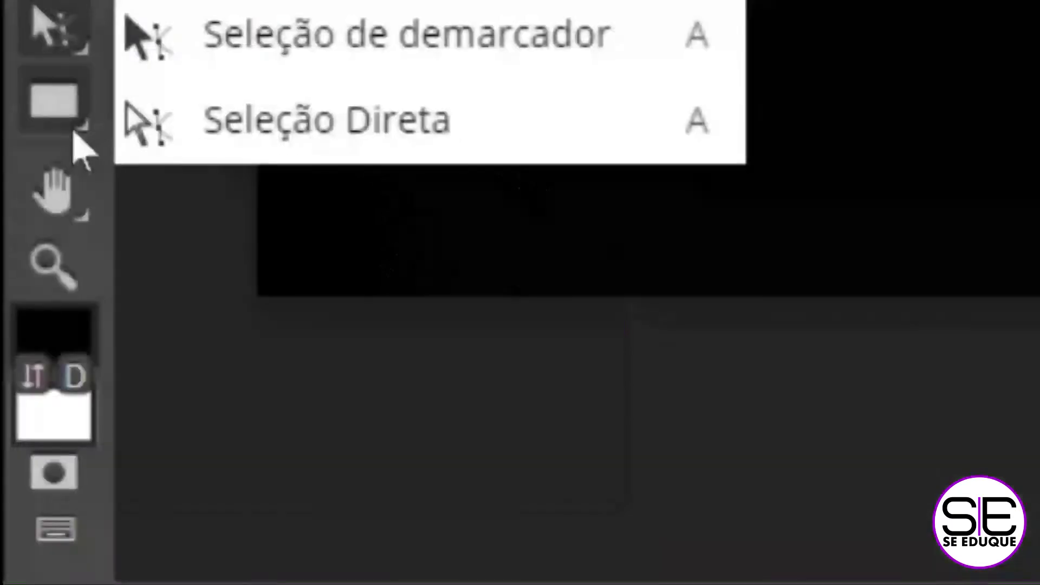
pyautogui.click(20, 452)
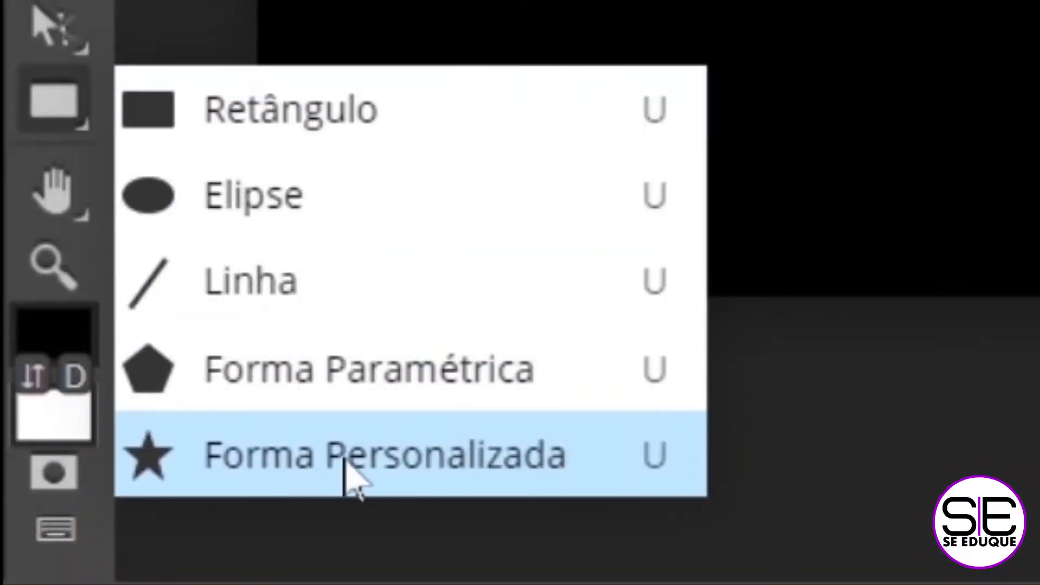
# Place a 100×100 red half-filled star custom shape on the canvas
pyautogui.click(317, 466)
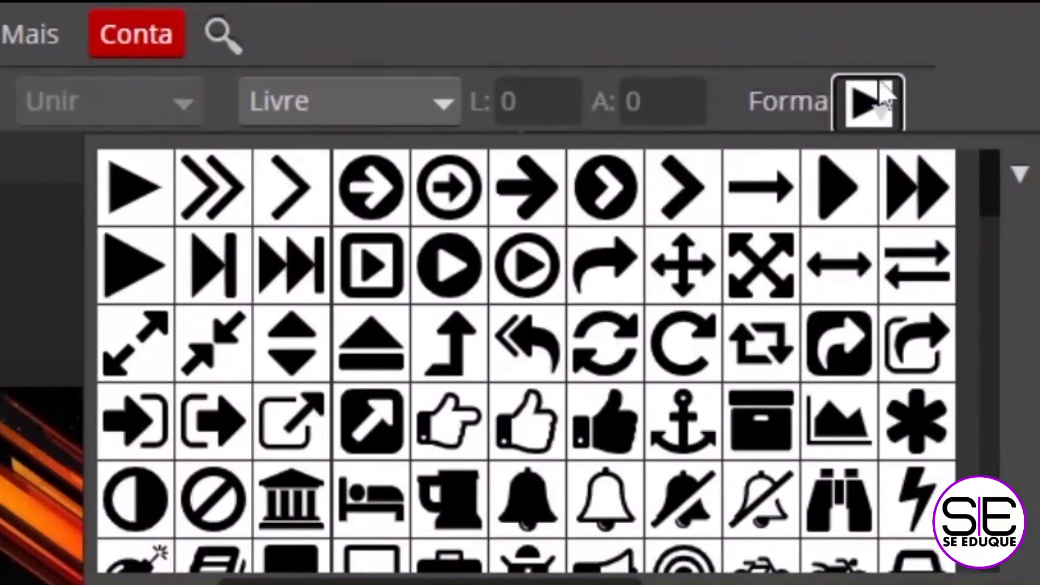
pyautogui.scroll(-4, 599, 414)
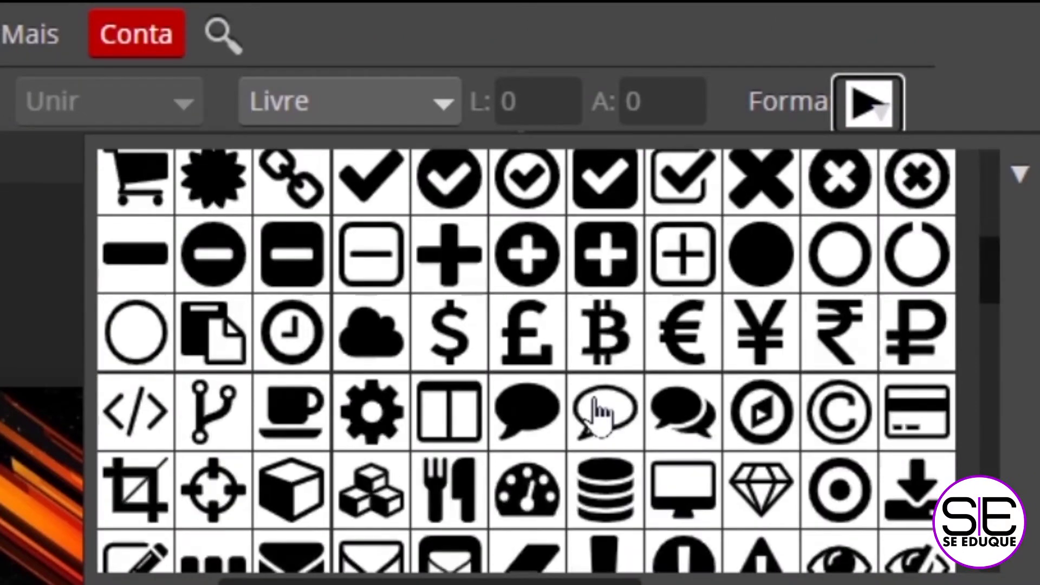
pyautogui.scroll(2, 599, 414)
pyautogui.scroll(3, 602, 420)
pyautogui.scroll(-6, 602, 423)
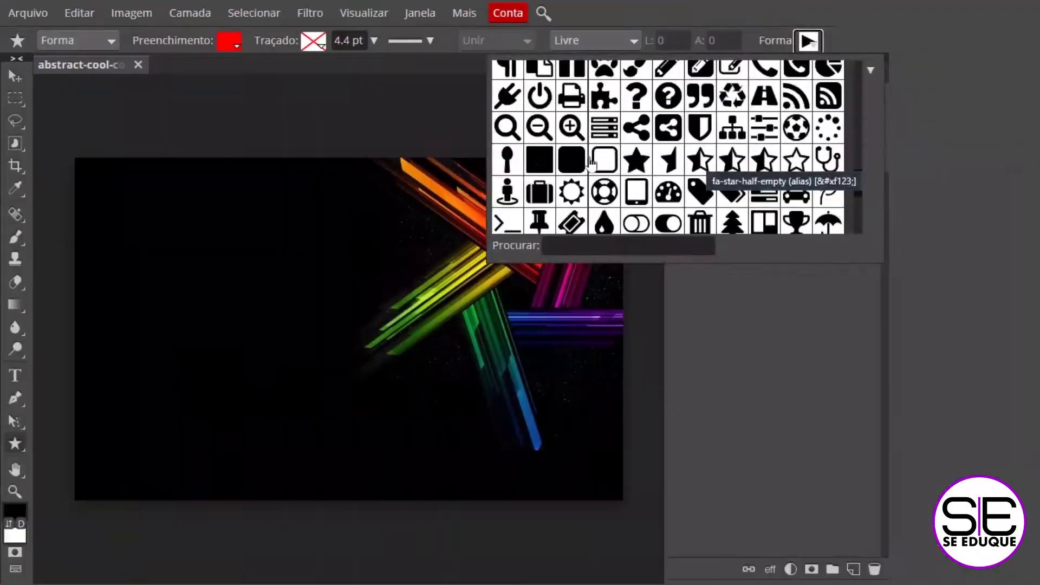
pyautogui.click(599, 420)
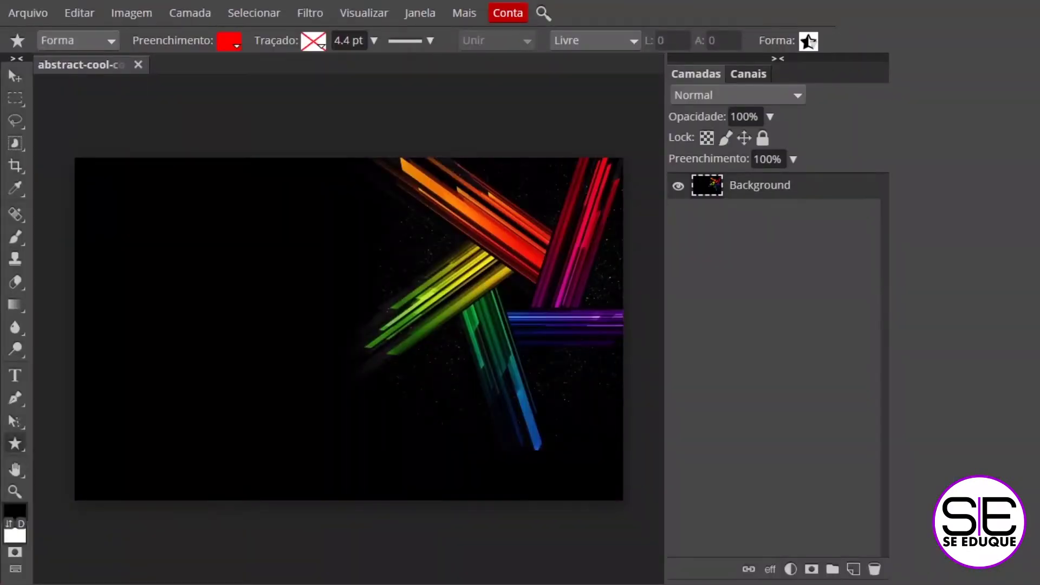
pyautogui.click(232, 246)
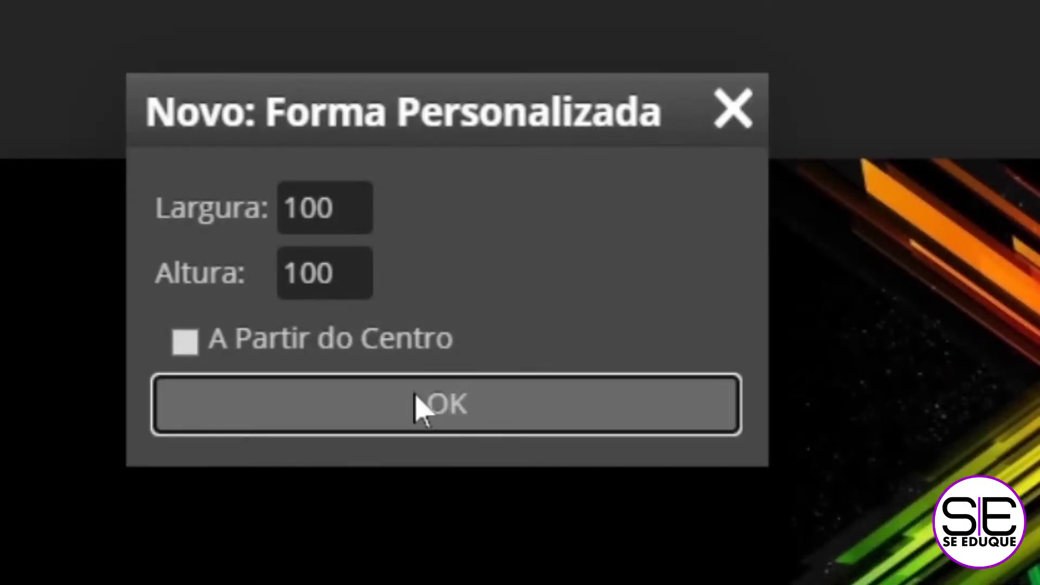
pyautogui.click(415, 395)
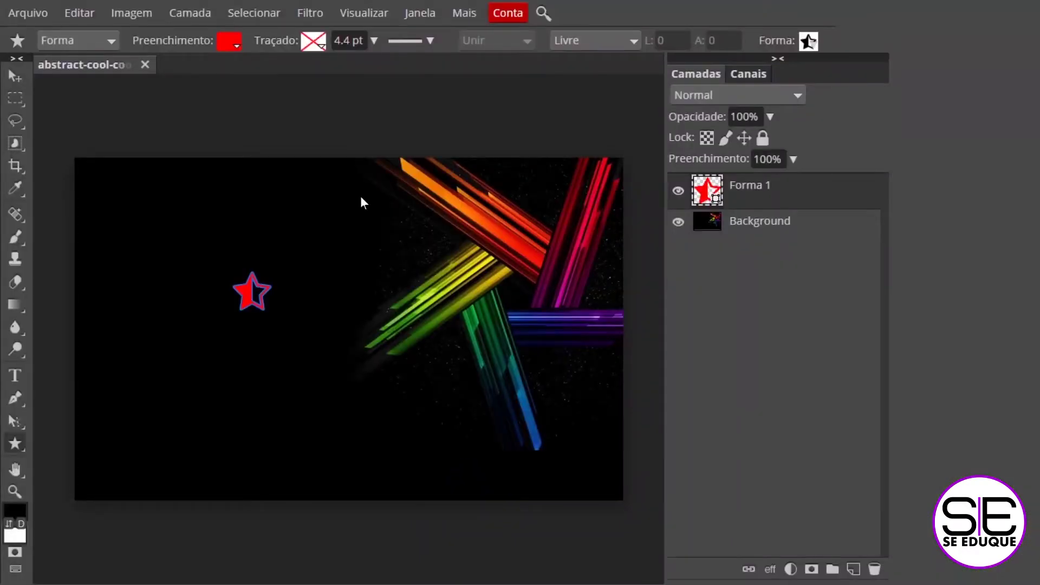
pyautogui.hotkey('ctrl', 't')
# Scale the star up several times, commit it, and select its outline path
pyautogui.moveTo(270, 272); pyautogui.dragTo(381, 162)
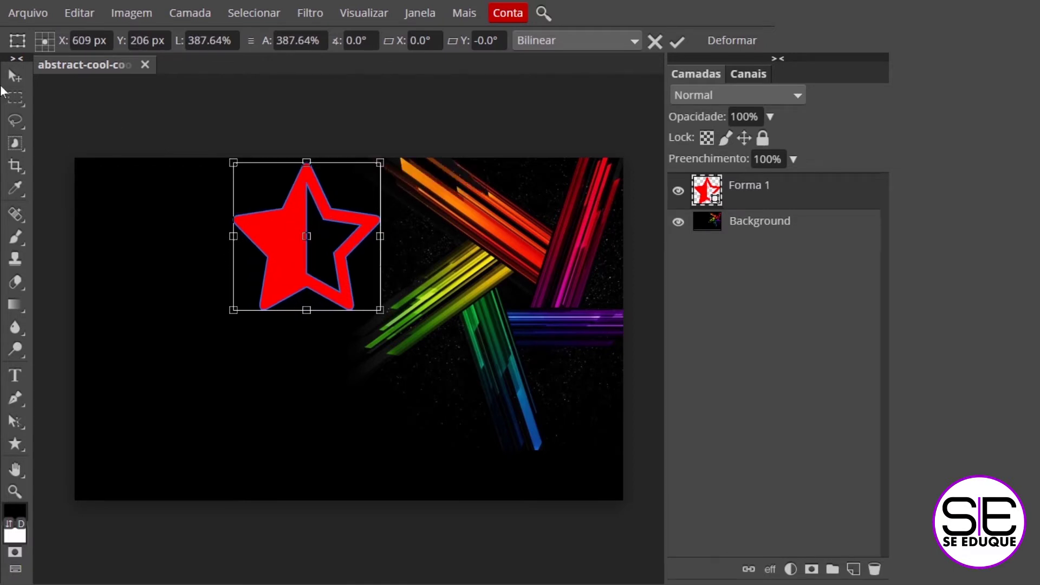
pyautogui.press('Return')
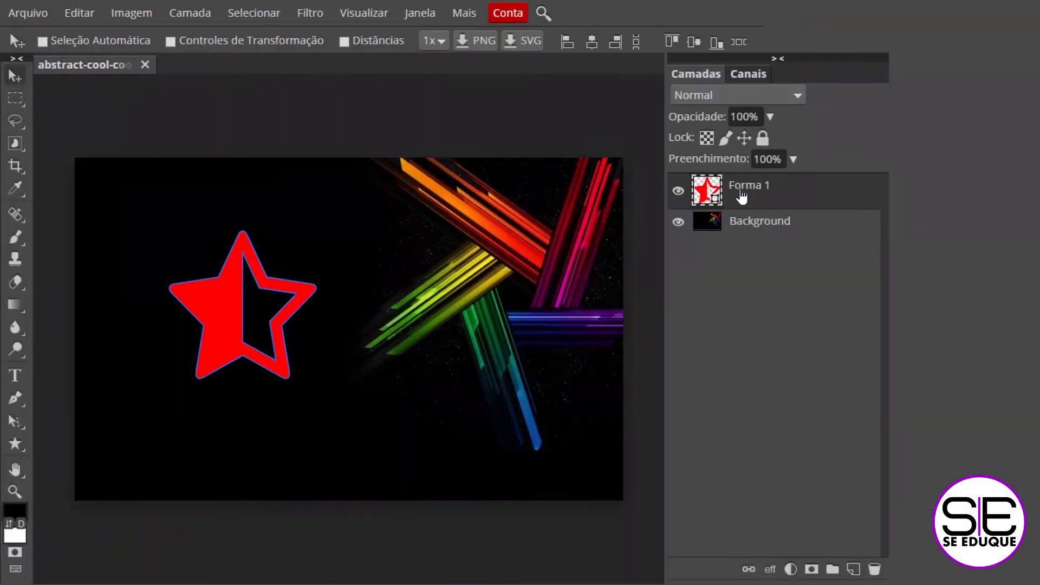
pyautogui.rightClick(16, 428)
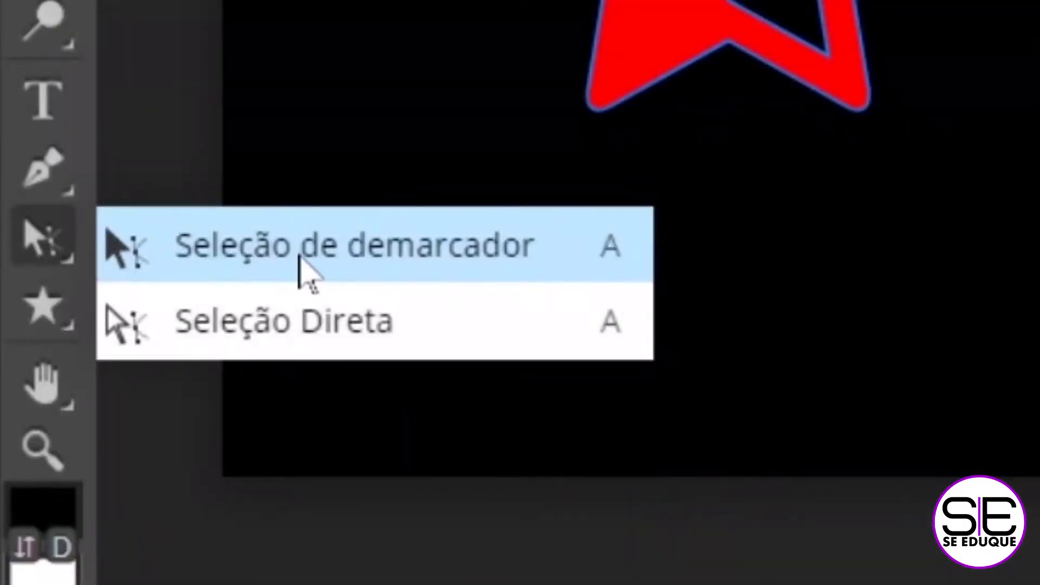
pyautogui.click(297, 255)
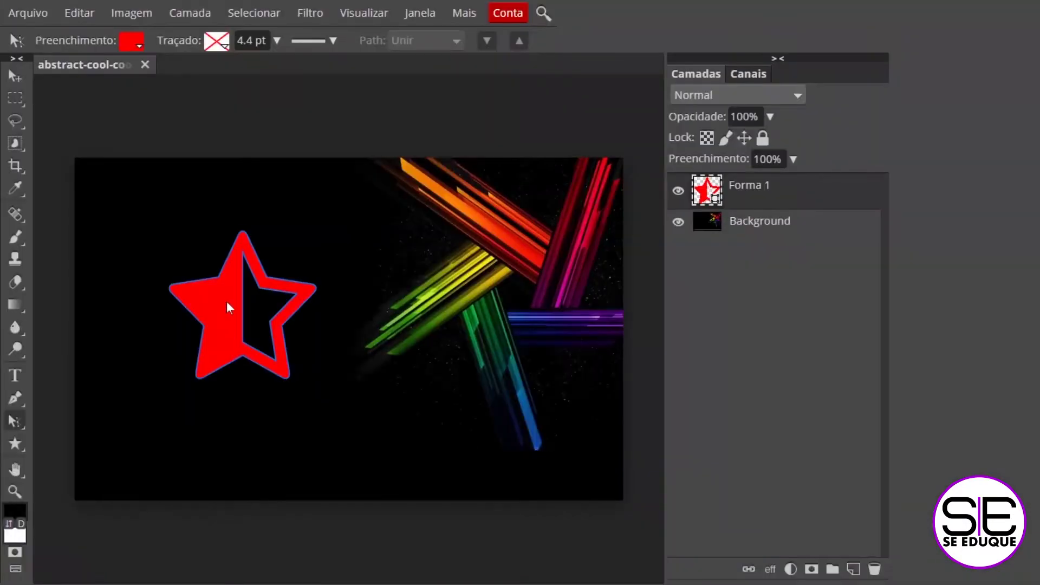
pyautogui.click(227, 303)
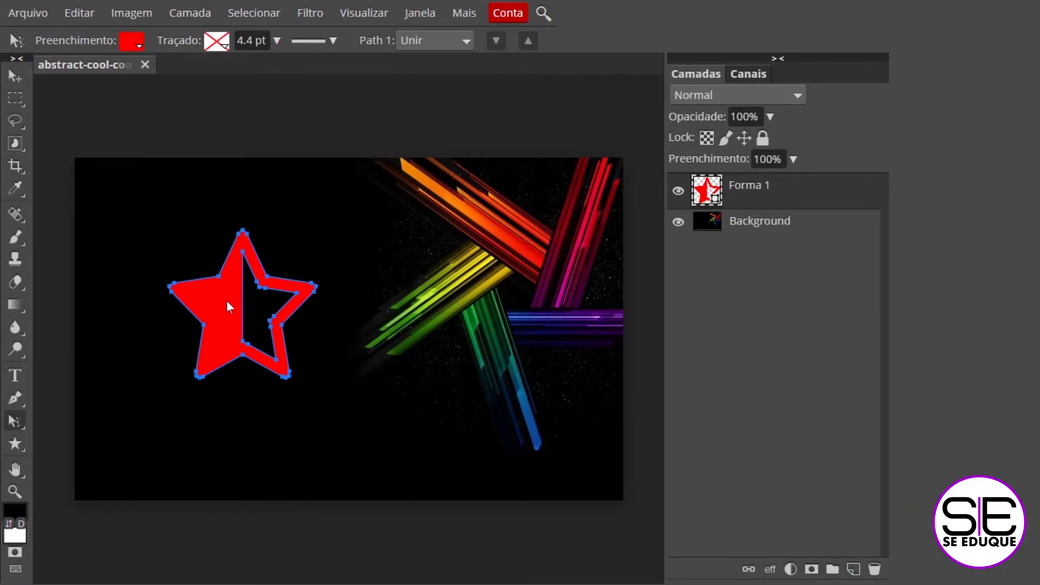
# Zoom in on the star and drag its outline path into a new position
pyautogui.hotkey('ctrl', '+')
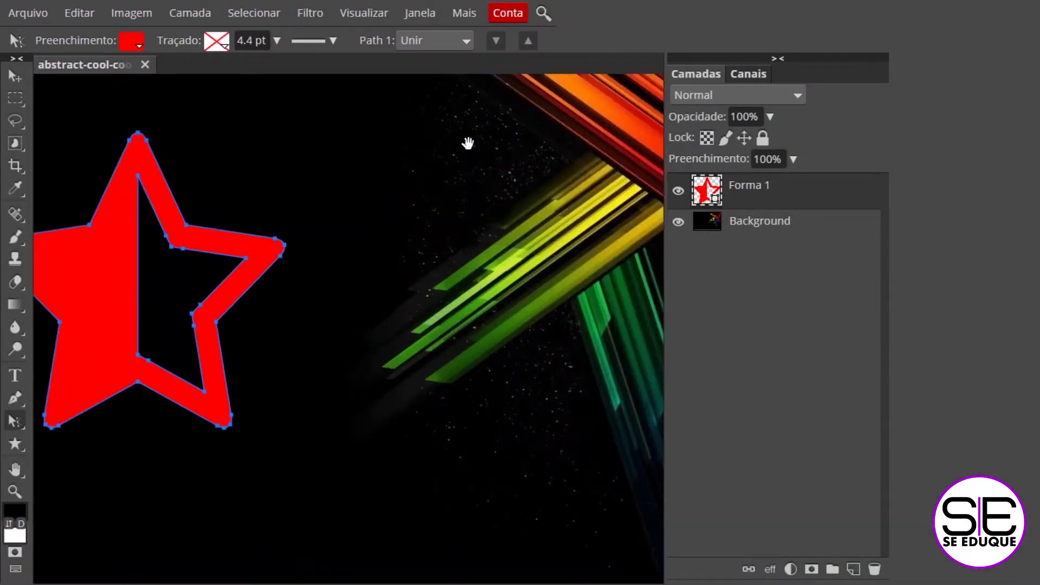
pyautogui.moveTo(468, 143); pyautogui.dragTo(652, 143)
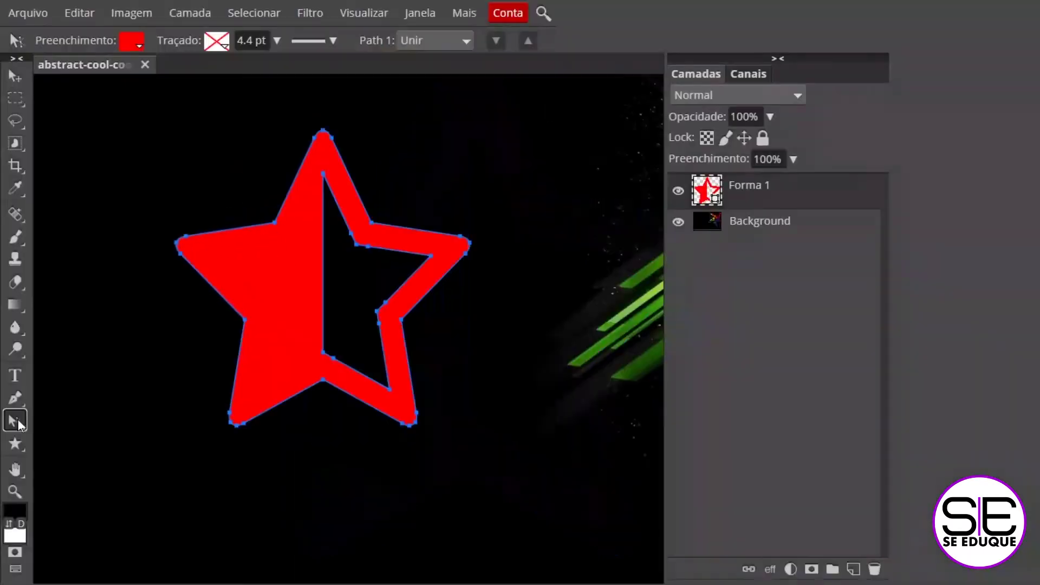
pyautogui.rightClick(15, 420)
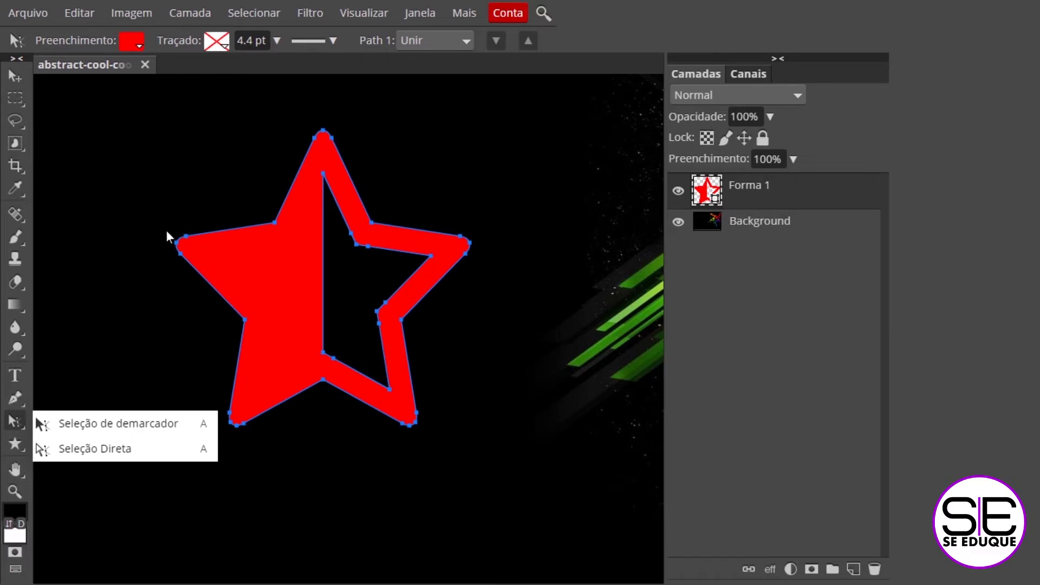
pyautogui.click(277, 228)
pyautogui.moveTo(290, 273); pyautogui.dragTo(223, 341)
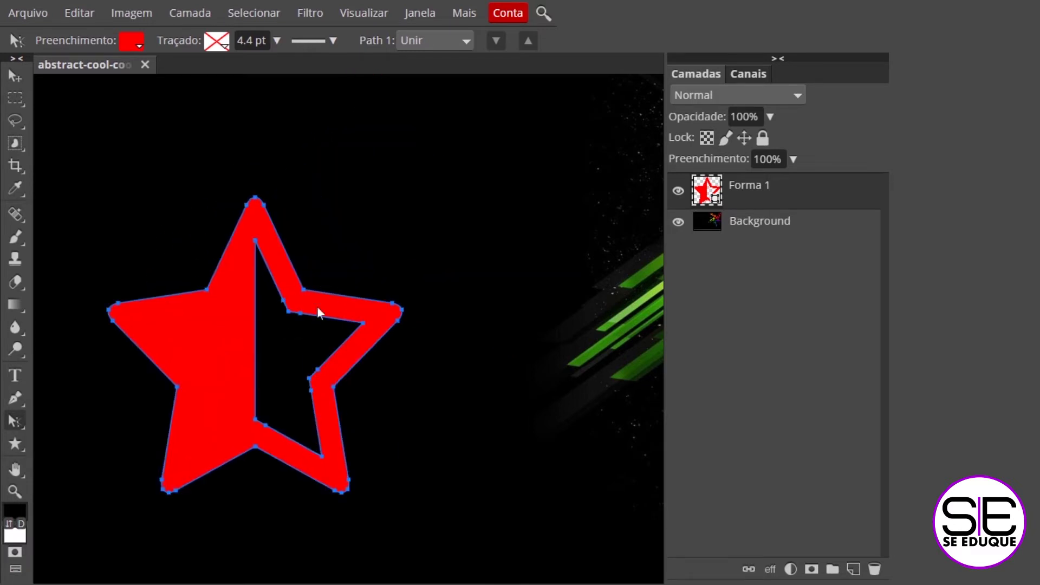
pyautogui.moveTo(267, 314); pyautogui.dragTo(143, 347)
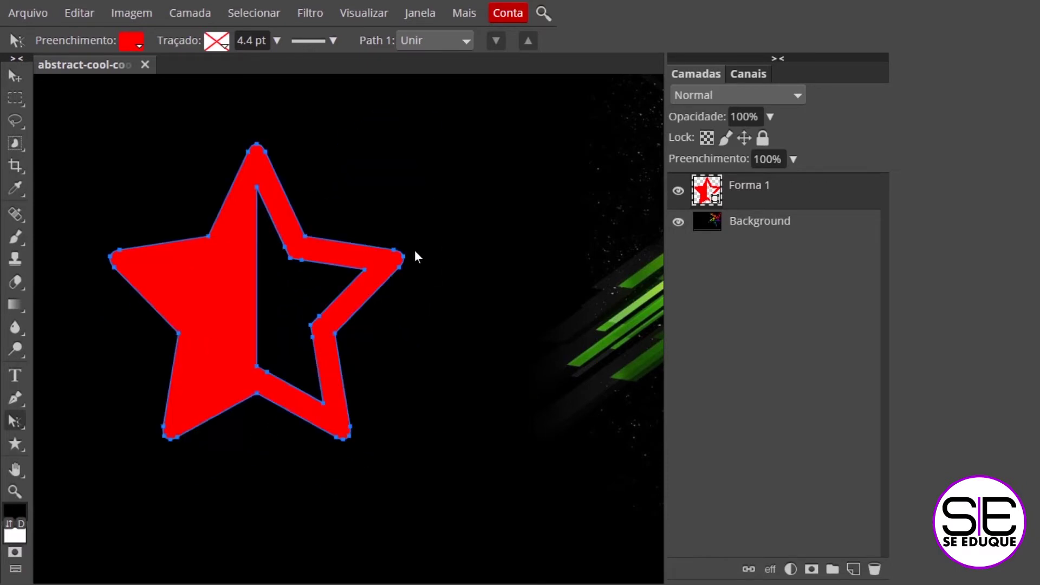
pyautogui.moveTo(401, 262); pyautogui.dragTo(445, 249)
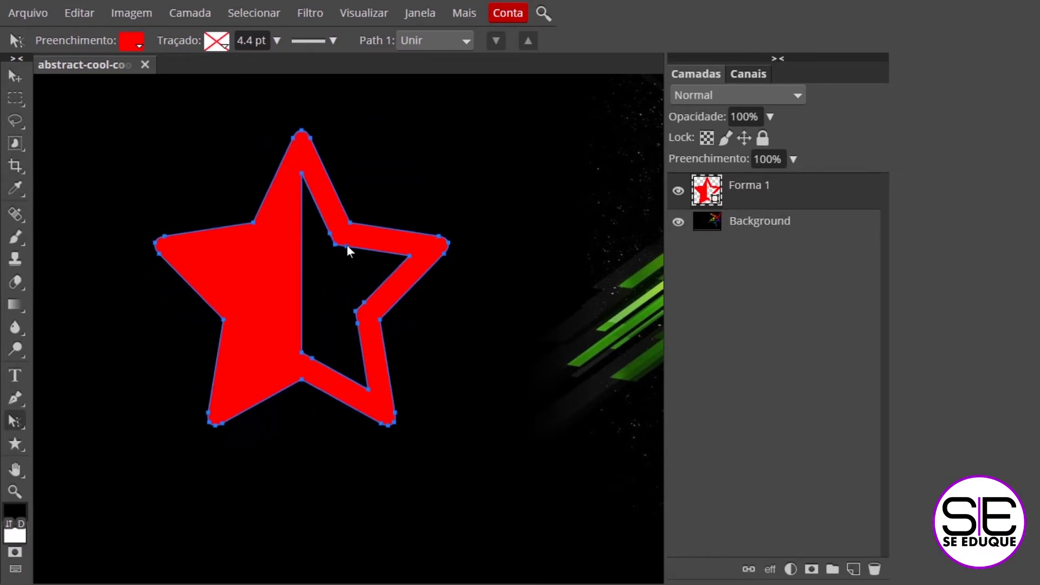
pyautogui.moveTo(348, 245); pyautogui.dragTo(348, 270)
# Zoom closer to bring the star's top point into view, keeping whole-path selection
pyautogui.hotkey('ctrl', '+')
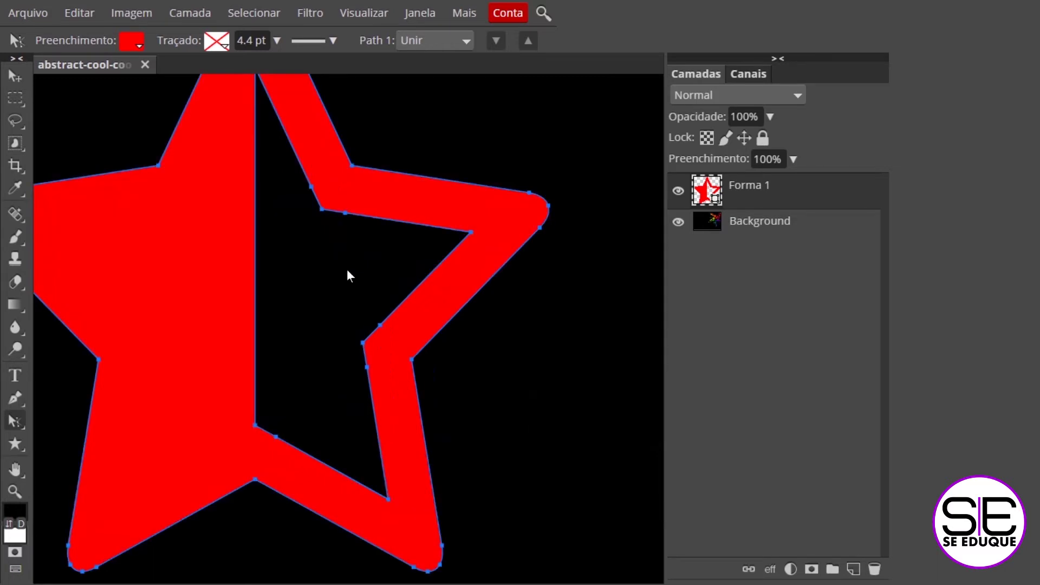
pyautogui.moveTo(202, 234); pyautogui.dragTo(291, 345)
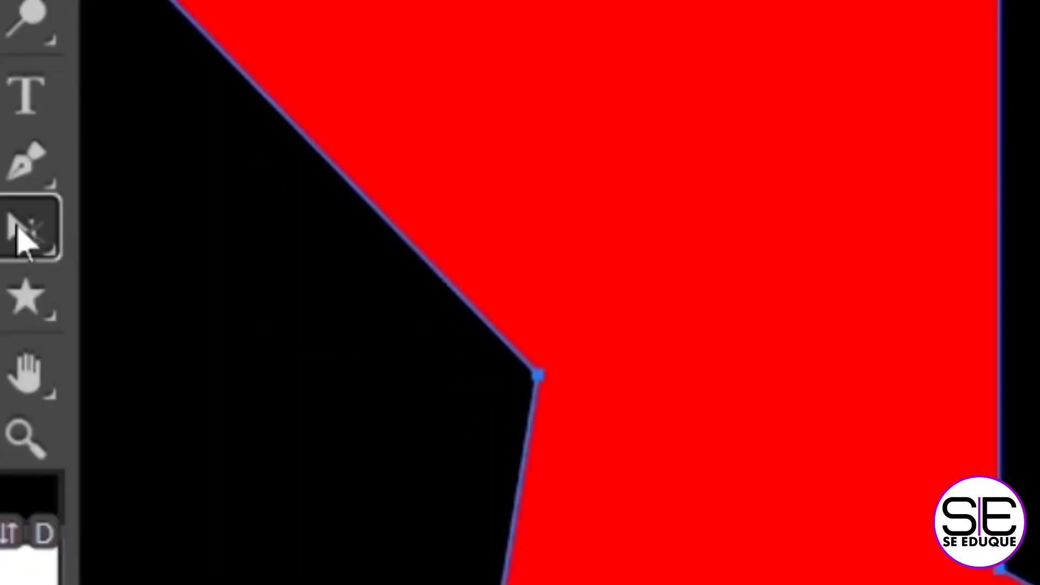
pyautogui.rightClick(14, 421)
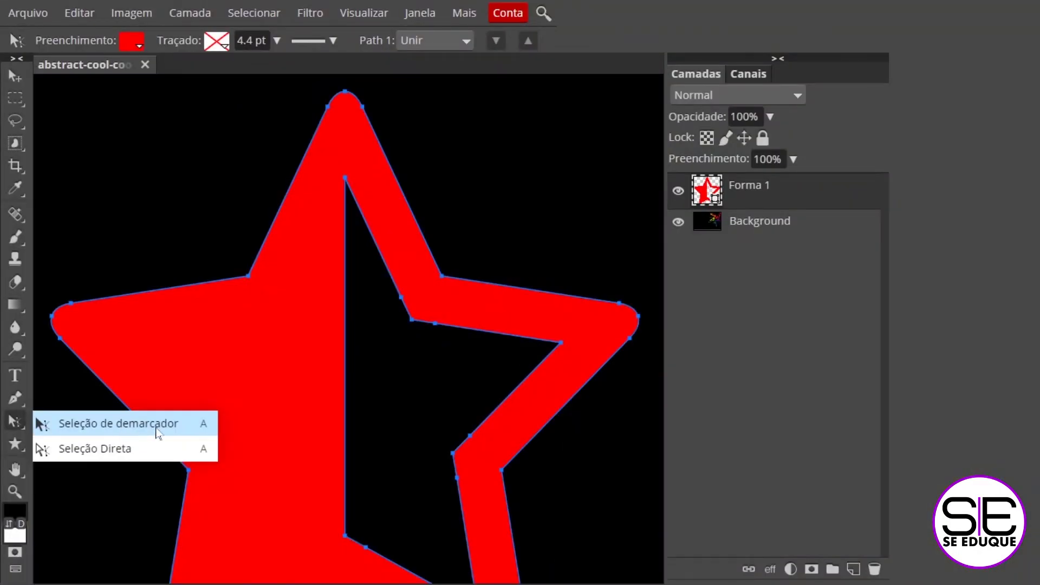
pyautogui.click(358, 113)
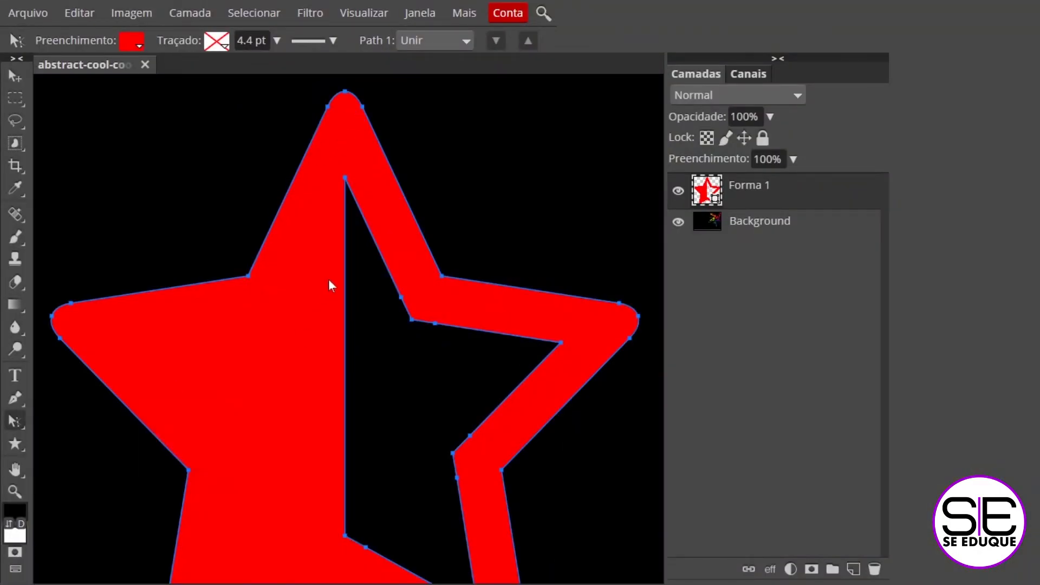
# Shift the star path slightly, reshape its upper-left inner corner, and bring the lower-left tip into view
pyautogui.moveTo(251, 359)
pyautogui.mouseDown()
pyautogui.moveTo(339, 271)
pyautogui.moveTo(221, 328)
pyautogui.moveTo(302, 411)
pyautogui.moveTo(259, 376)
pyautogui.moveTo(244, 343)
pyautogui.mouseUp()
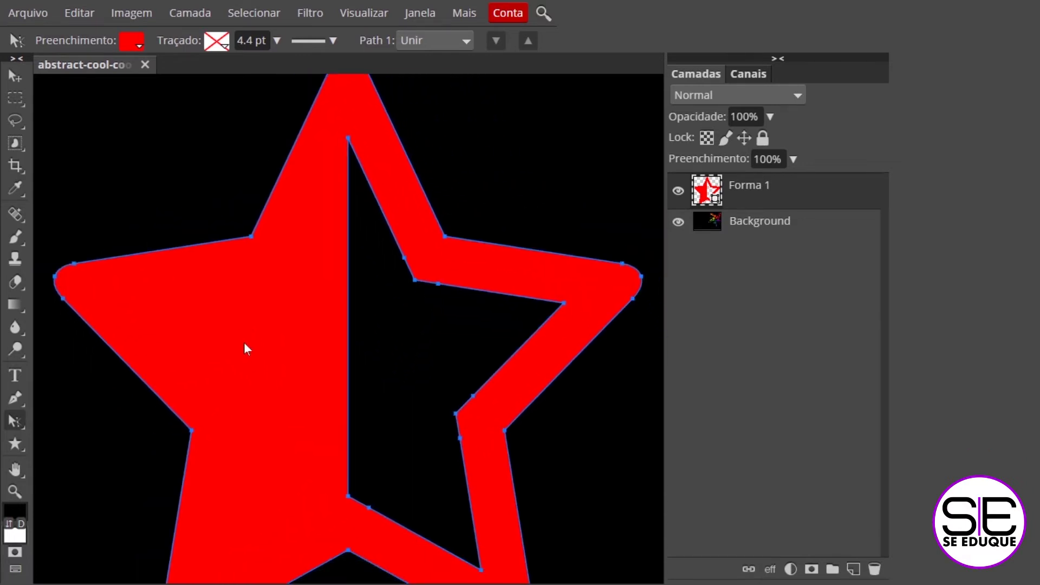
pyautogui.rightClick(15, 421)
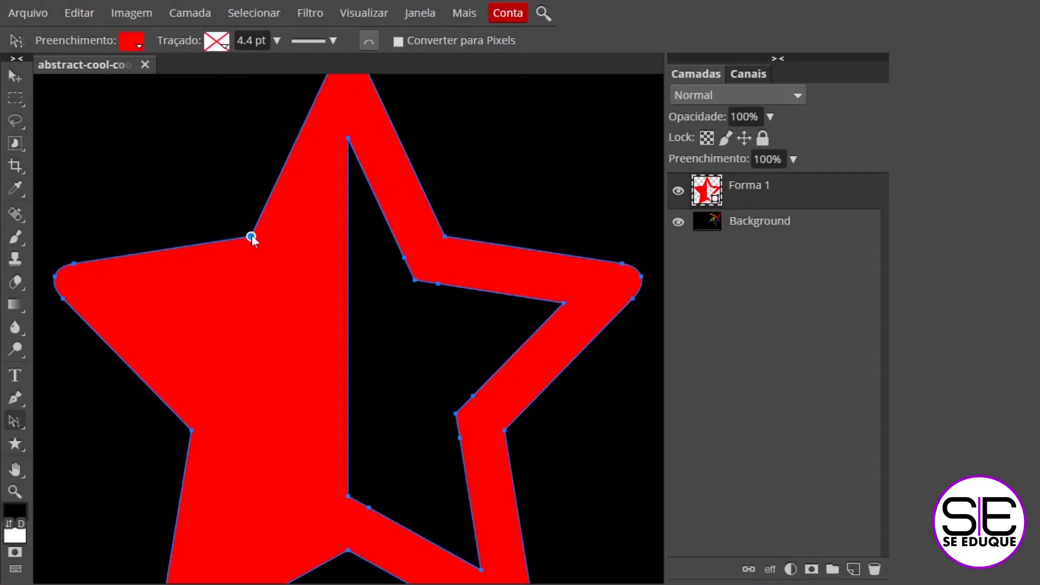
pyautogui.moveTo(251, 237); pyautogui.dragTo(210, 186)
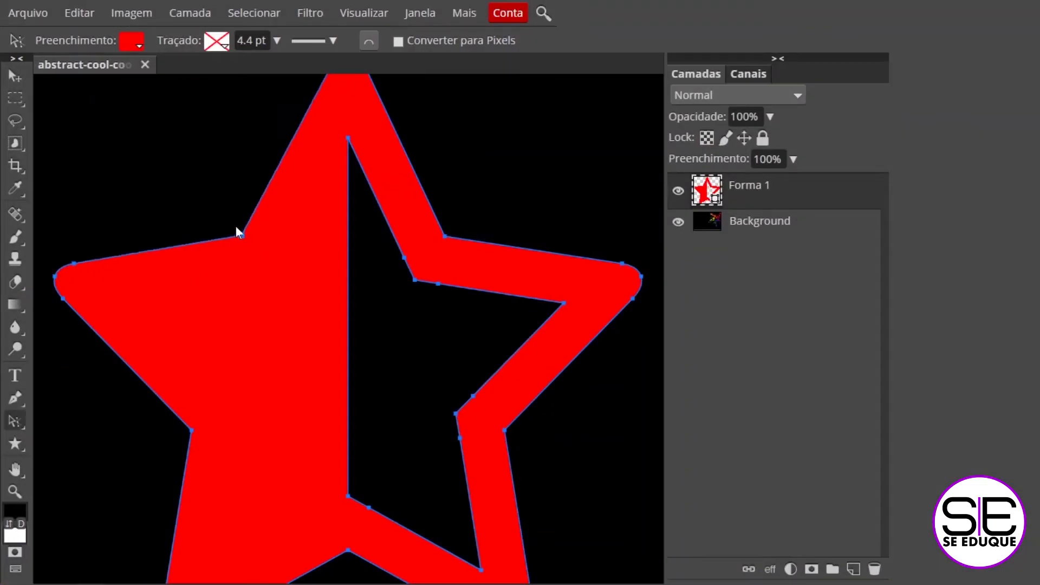
pyautogui.moveTo(209, 183)
pyautogui.mouseDown()
pyautogui.moveTo(270, 282)
pyautogui.moveTo(238, 252)
pyautogui.moveTo(264, 279)
pyautogui.mouseUp()
pyautogui.scroll(1, 278, 326)
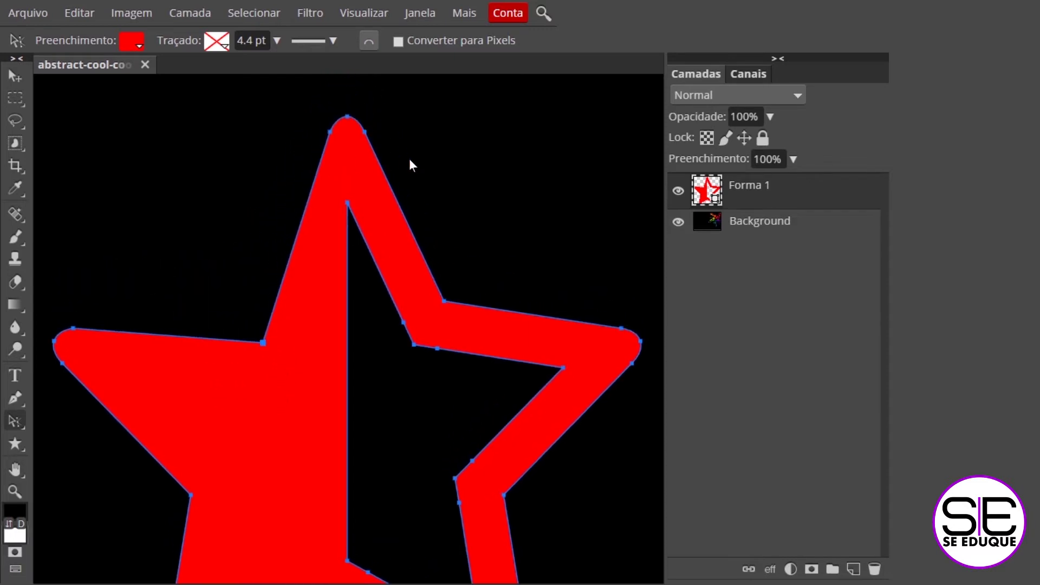
pyautogui.scroll(-3, 407, 311)
pyautogui.hscroll(-2, 407, 311)
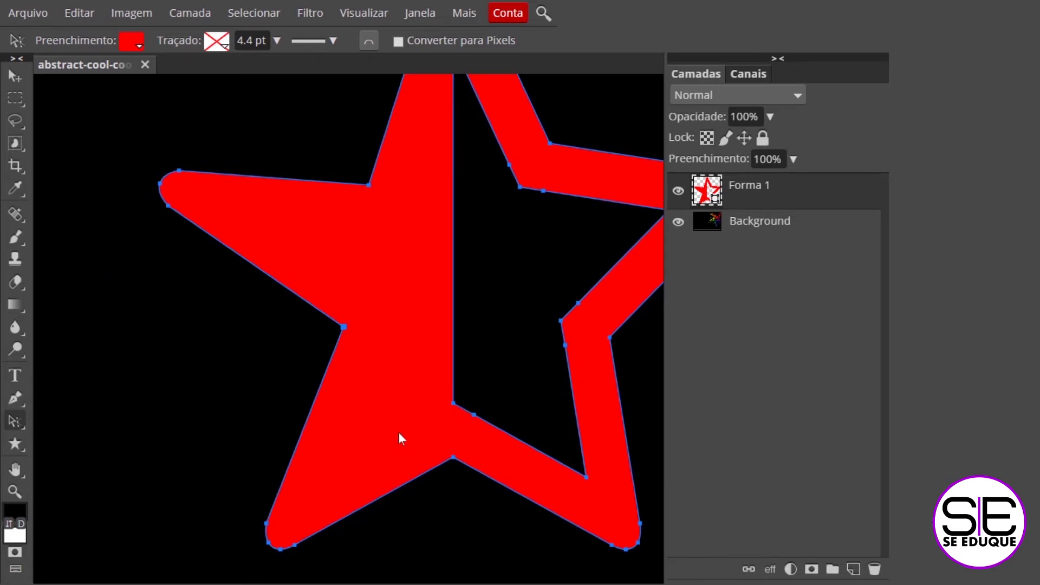
pyautogui.scroll(-2, 401, 438)
pyautogui.hscroll(1, 339, 351)
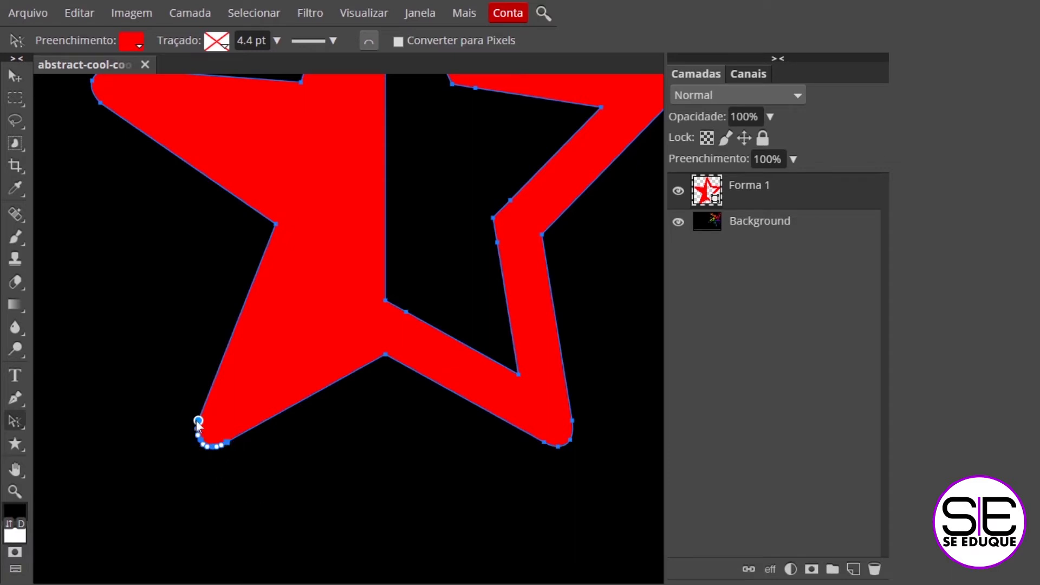
# Pull the star's lower-left tip outward and nudge it left with Shift+arrow keys
pyautogui.moveTo(197, 424)
pyautogui.mouseDown()
pyautogui.moveTo(279, 470)
pyautogui.moveTo(207, 424)
pyautogui.moveTo(229, 415)
pyautogui.mouseUp()
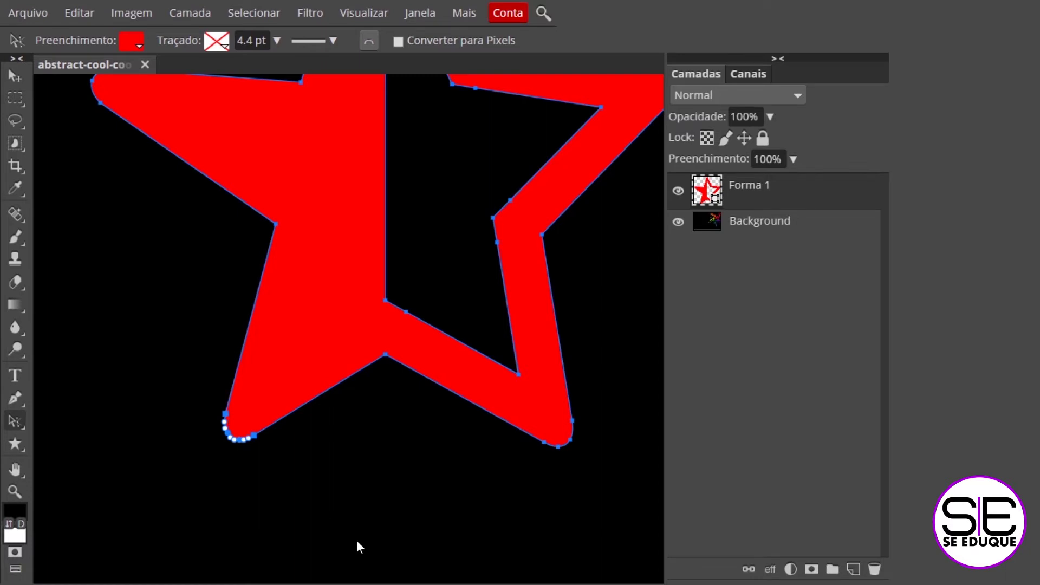
pyautogui.hotkey('shift', 'Up')
pyautogui.hotkey('shift', 'Up')
pyautogui.hotkey('shift', 'Up')
pyautogui.hotkey('shift', 'Up')
pyautogui.hotkey('shift', 'Down')
pyautogui.hotkey('shift', 'Down')
pyautogui.hotkey('shift', 'Down')
pyautogui.hotkey('shift', 'Down')
pyautogui.hotkey('shift', 'Down')
pyautogui.hotkey('shift', 'Down')
pyautogui.hotkey('shift', 'Down')
pyautogui.hotkey('shift', 'Down')
pyautogui.hotkey('shift', 'Down')
pyautogui.hotkey('shift', 'Left')
pyautogui.hotkey('shift', 'Left')
pyautogui.hotkey('shift', 'Left')
pyautogui.hotkey('shift', 'Left')
pyautogui.hotkey('shift', 'Left')
pyautogui.hotkey('shift', 'Left')
pyautogui.hotkey('shift', 'Left')
pyautogui.hotkey('shift', 'Left')
pyautogui.hotkey('shift', 'Left')
pyautogui.hotkey('shift', 'Left')
pyautogui.hotkey('shift', 'Right')
pyautogui.hotkey('shift', 'Right')
pyautogui.hotkey('shift', 'Right')
pyautogui.hotkey('shift', 'Right')
pyautogui.hotkey('shift', 'Right')
pyautogui.hotkey('shift', 'Right')
pyautogui.hotkey('shift', 'Left')
pyautogui.hotkey('shift', 'Left')
pyautogui.hotkey('shift', 'Left')
pyautogui.hotkey('shift', 'Left')
pyautogui.hotkey('shift', 'Left')
pyautogui.hotkey('shift', 'Left')
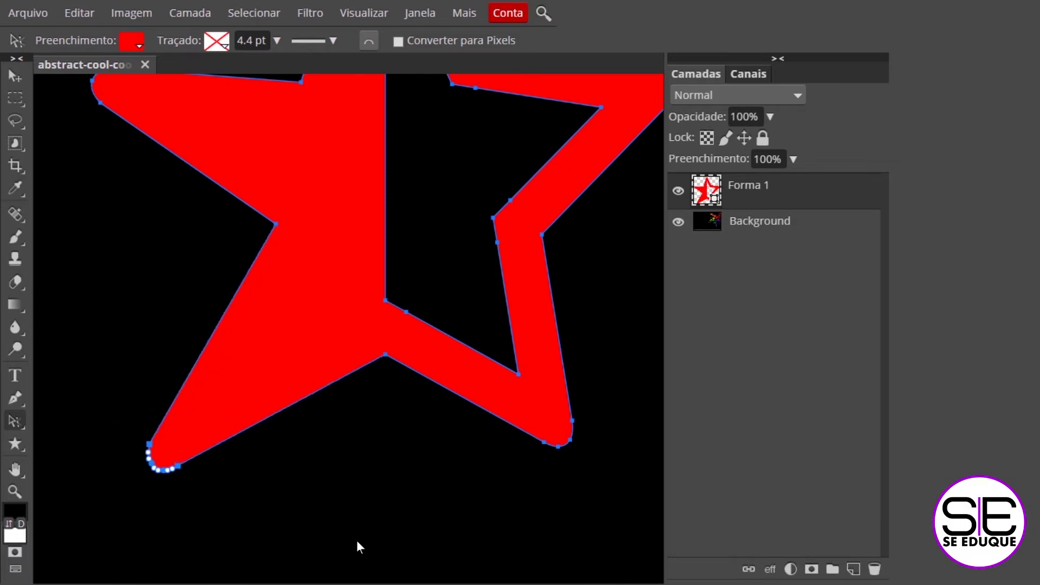
pyautogui.click(244, 451)
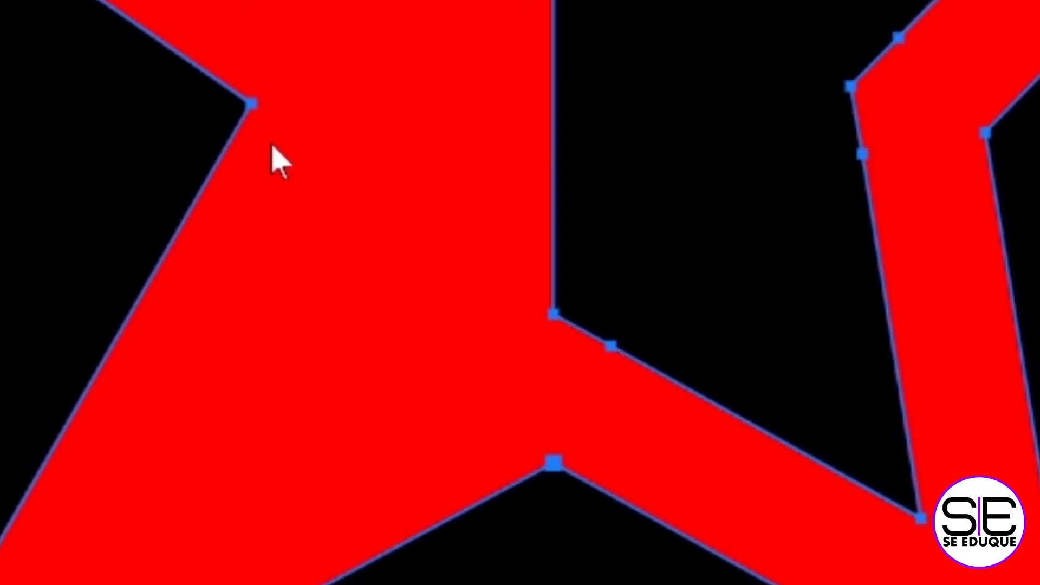
# Move the two inner corner points down-right and make the bottom one a smooth point
pyautogui.click(251, 104)
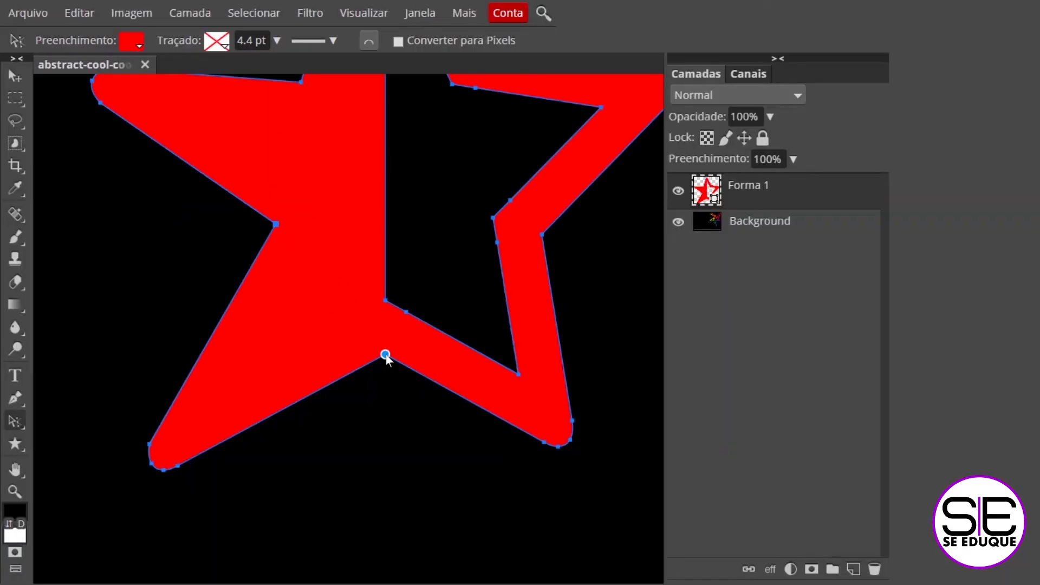
pyautogui.click(334, 388)
pyautogui.moveTo(332, 393); pyautogui.dragTo(379, 427)
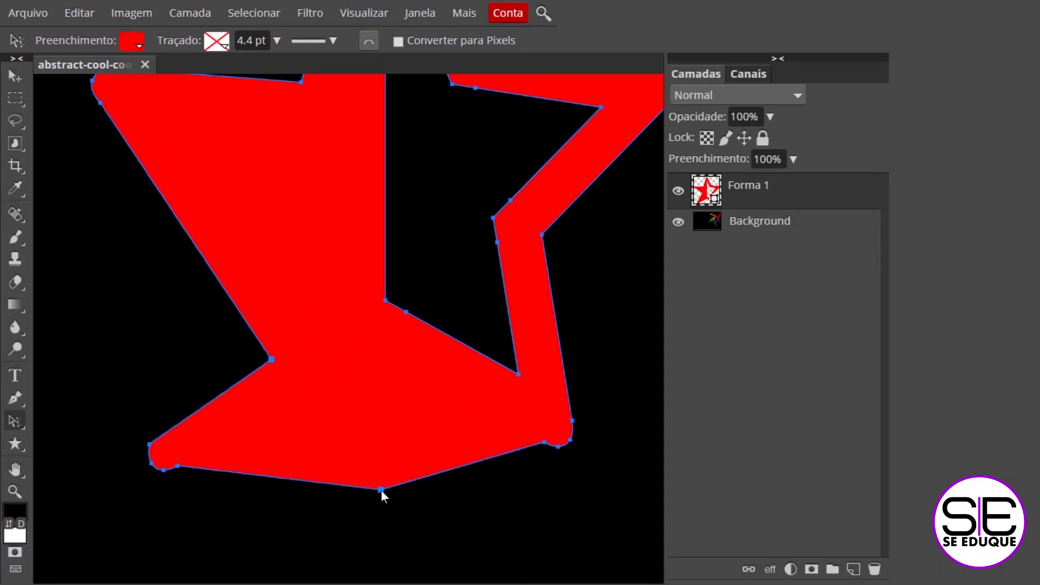
pyautogui.moveTo(379, 426)
pyautogui.mouseDown()
pyautogui.moveTo(346, 398)
pyautogui.moveTo(399, 350)
pyautogui.mouseUp()
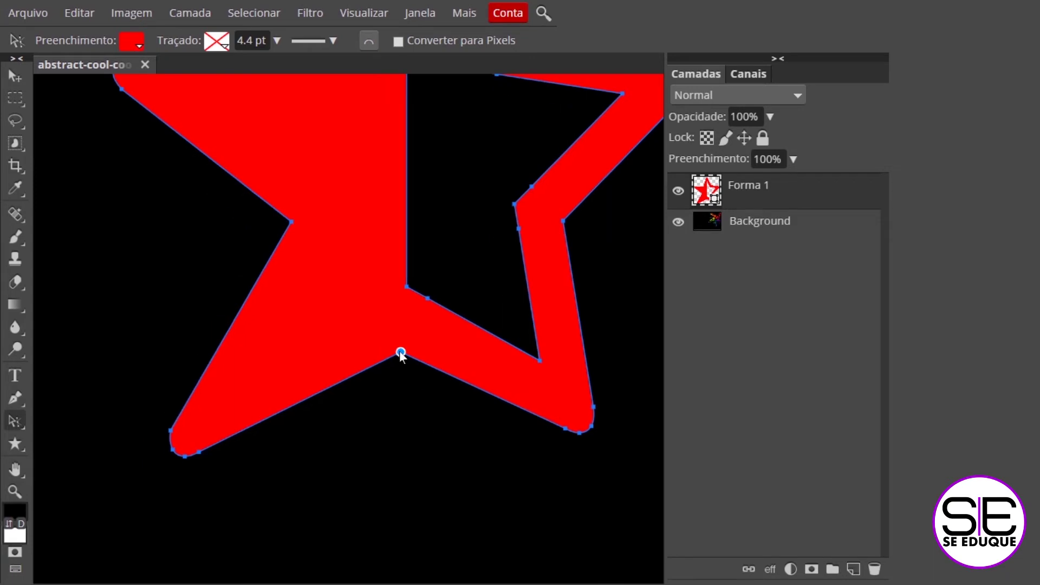
pyautogui.doubleClick(399, 350)
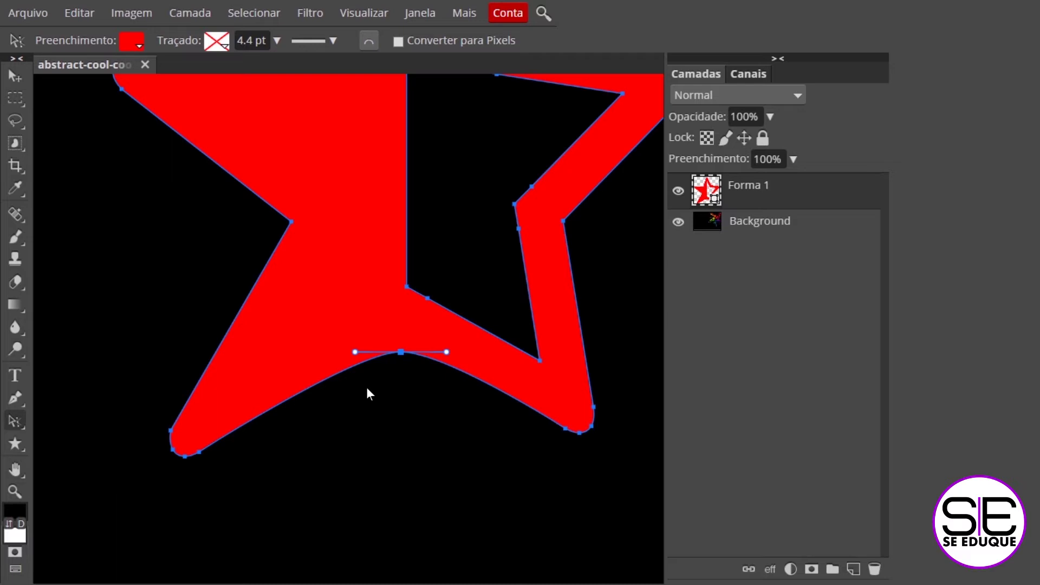
# Drag the bottom inner corner's Bezier handles to round the star's lower edge
pyautogui.hotkey('ctrl', '+')
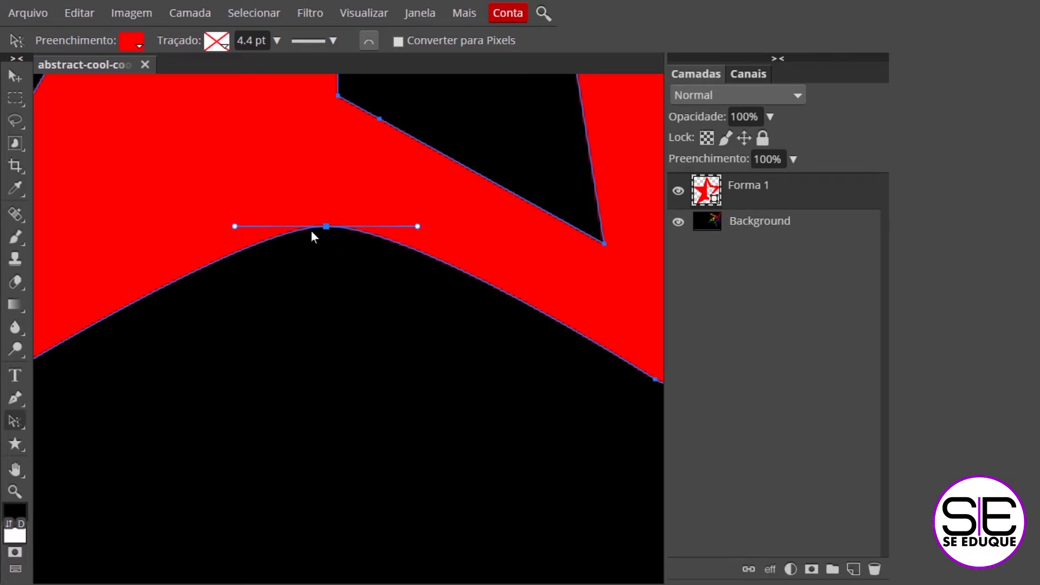
pyautogui.moveTo(235, 226); pyautogui.dragTo(286, 373)
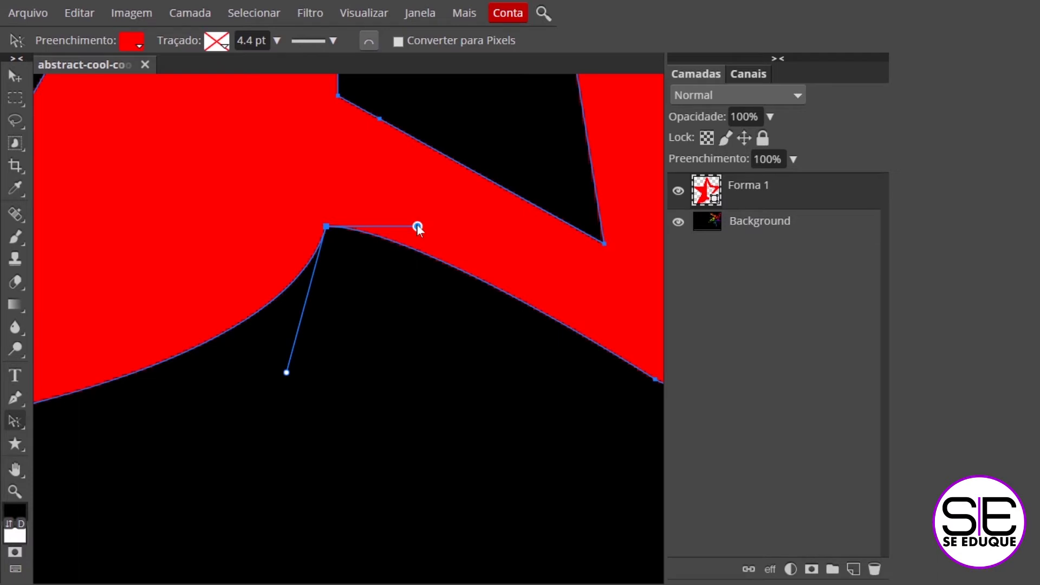
pyautogui.moveTo(417, 227); pyautogui.dragTo(598, 172)
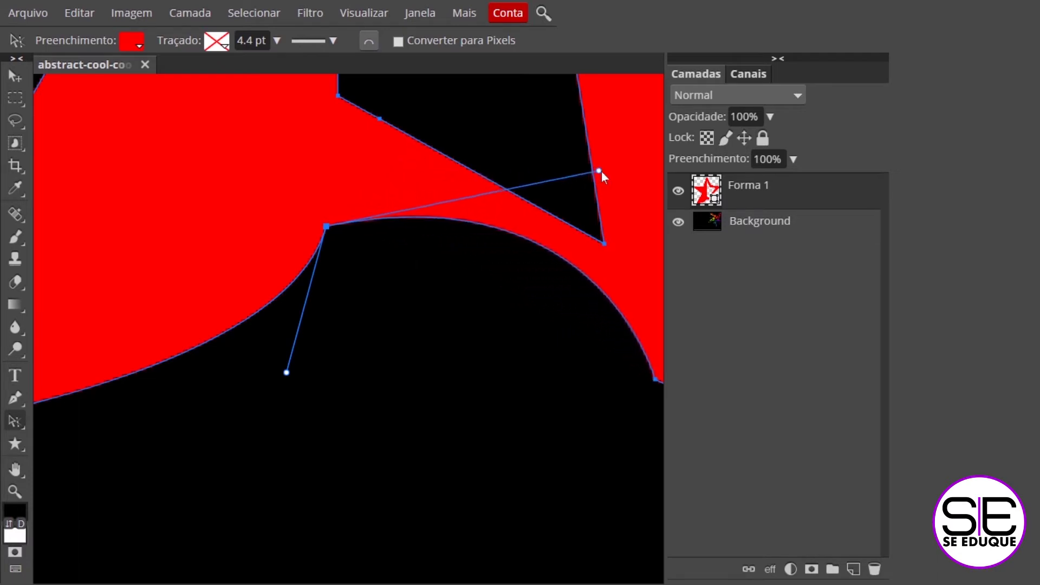
pyautogui.moveTo(598, 172); pyautogui.dragTo(452, 464)
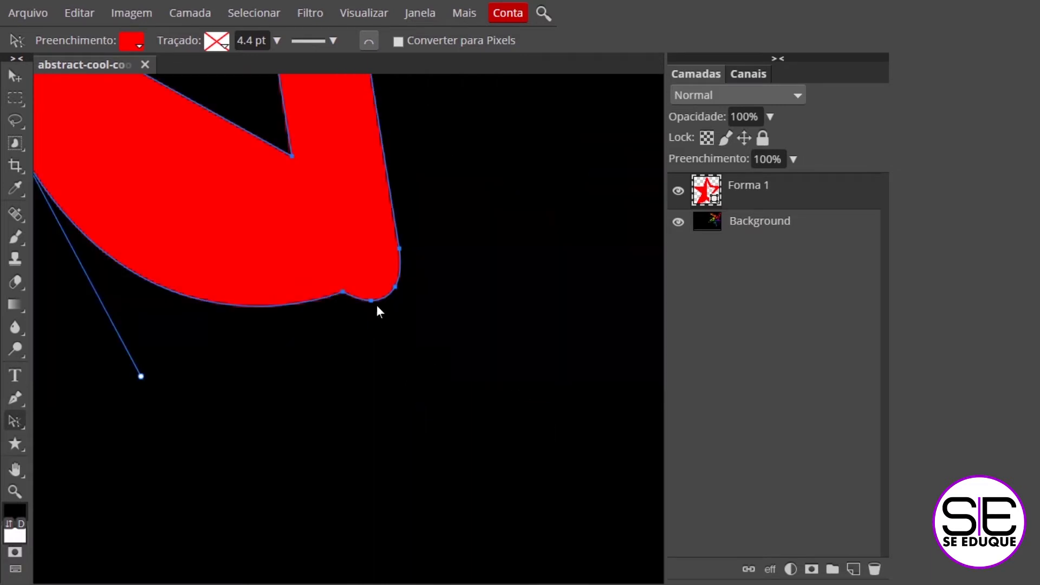
# Delete the extra rounding points on the lower-right tip and view the whole star
pyautogui.click(372, 300)
pyautogui.press('Delete')
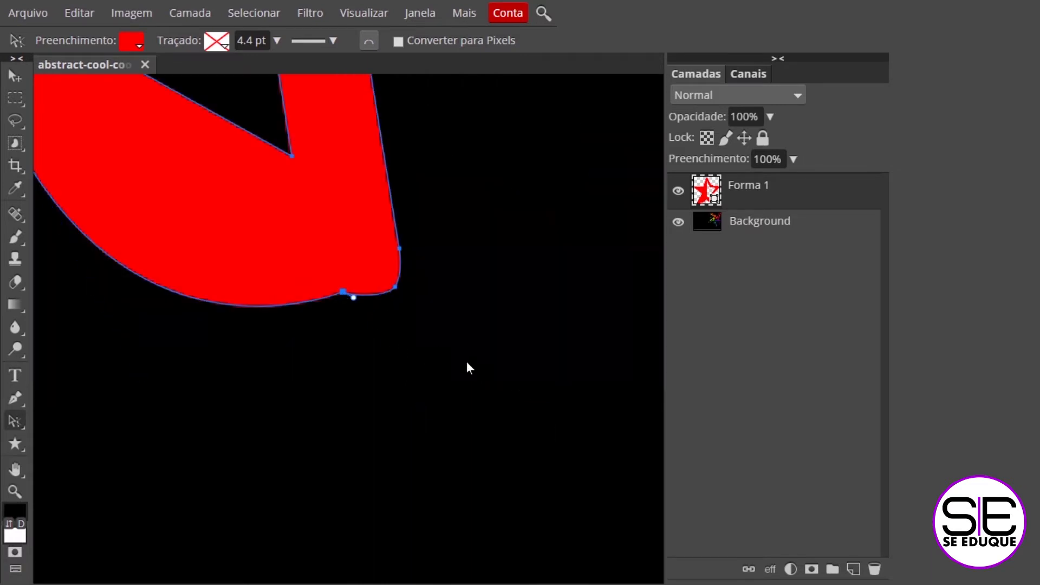
pyautogui.press('Delete')
pyautogui.press('Delete')
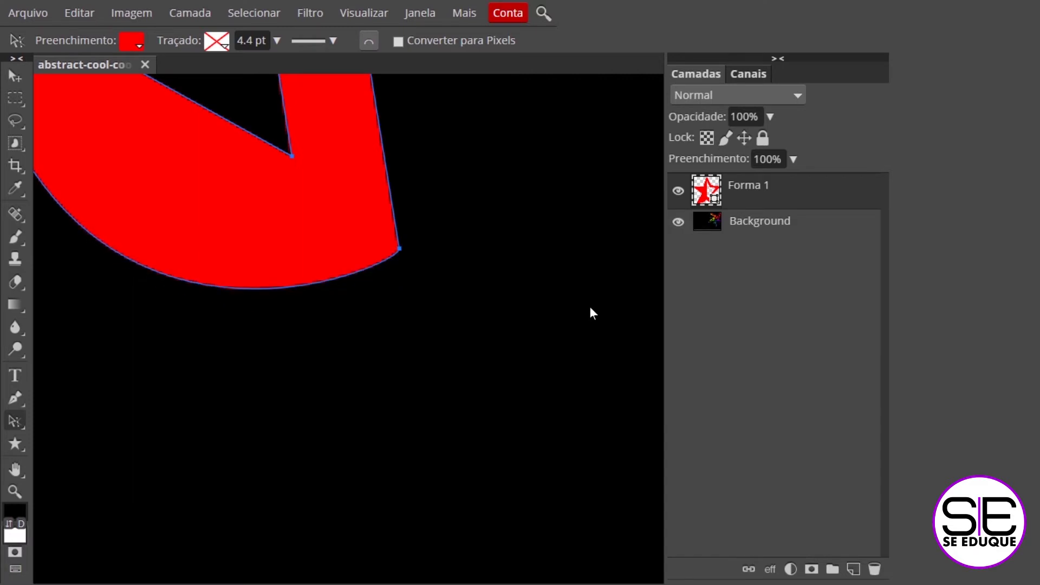
pyautogui.scroll(3, 499, 313)
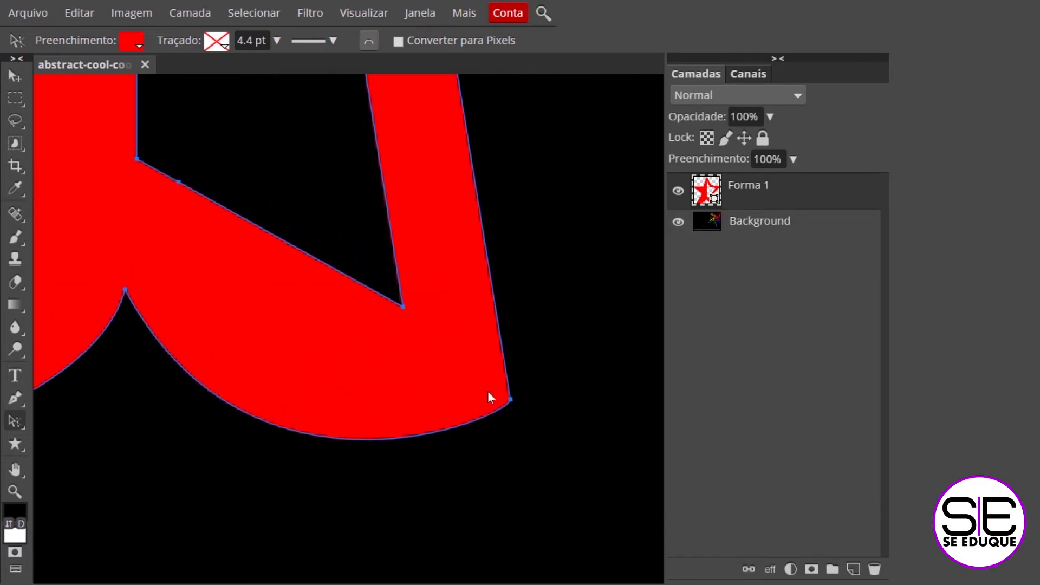
pyautogui.hotkey('ctrl', '0')
pyautogui.rightClick(16, 421)
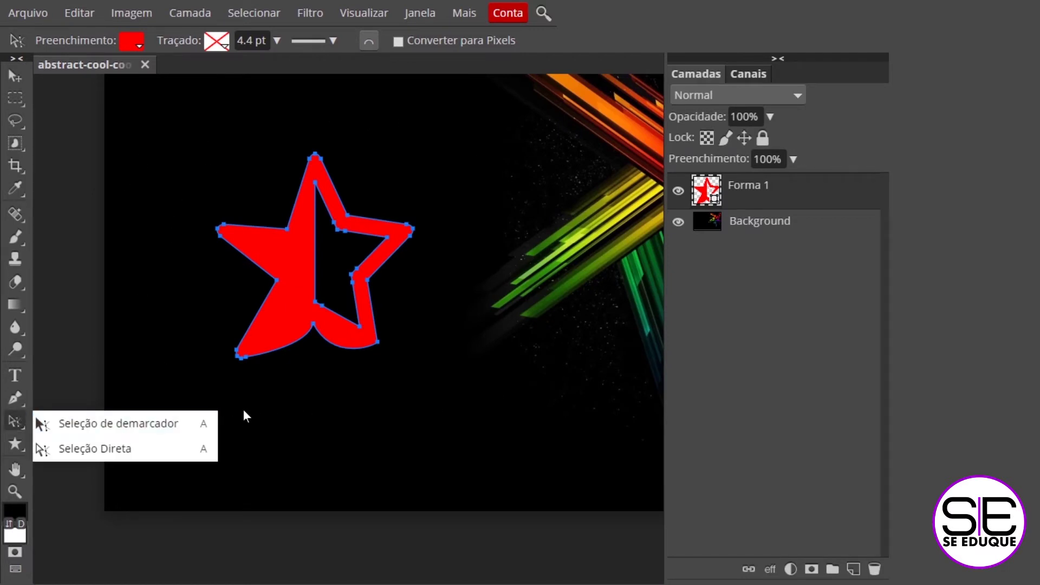
# With the Move tool, shift the star layer slightly down and right
pyautogui.rightClick(15, 443)
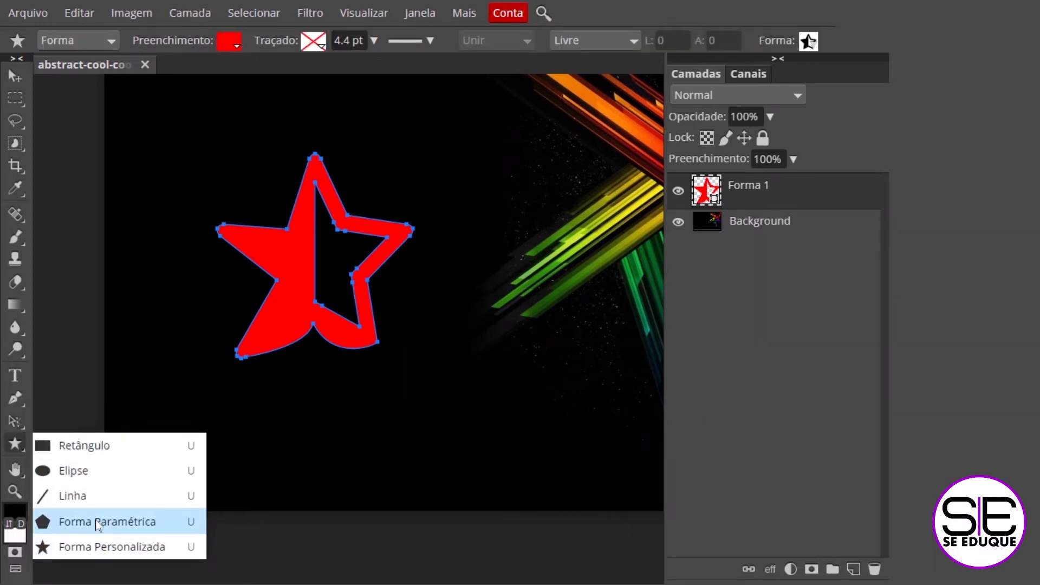
pyautogui.click(15, 76)
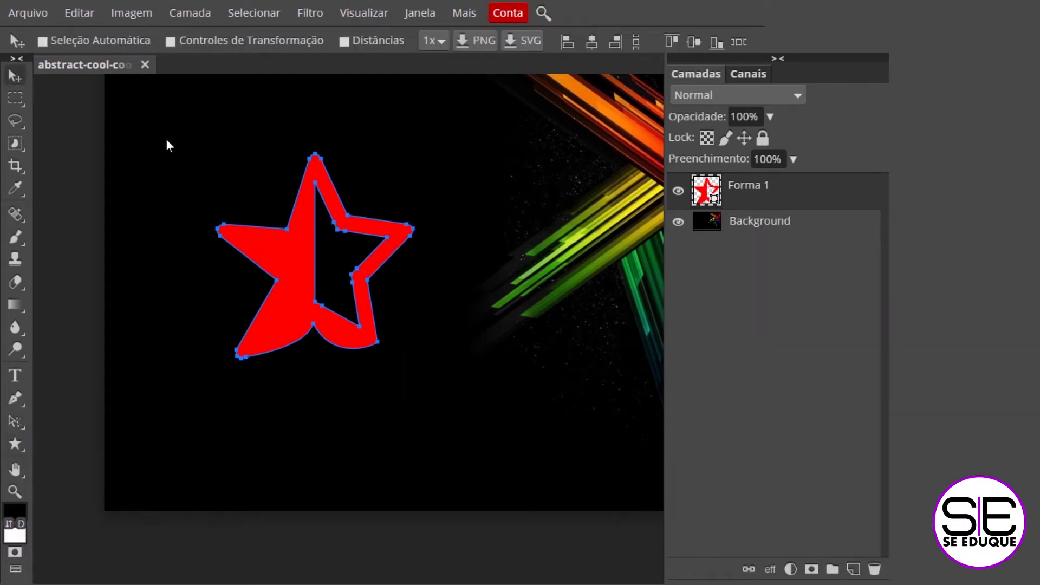
pyautogui.moveTo(177, 151); pyautogui.dragTo(185, 183)
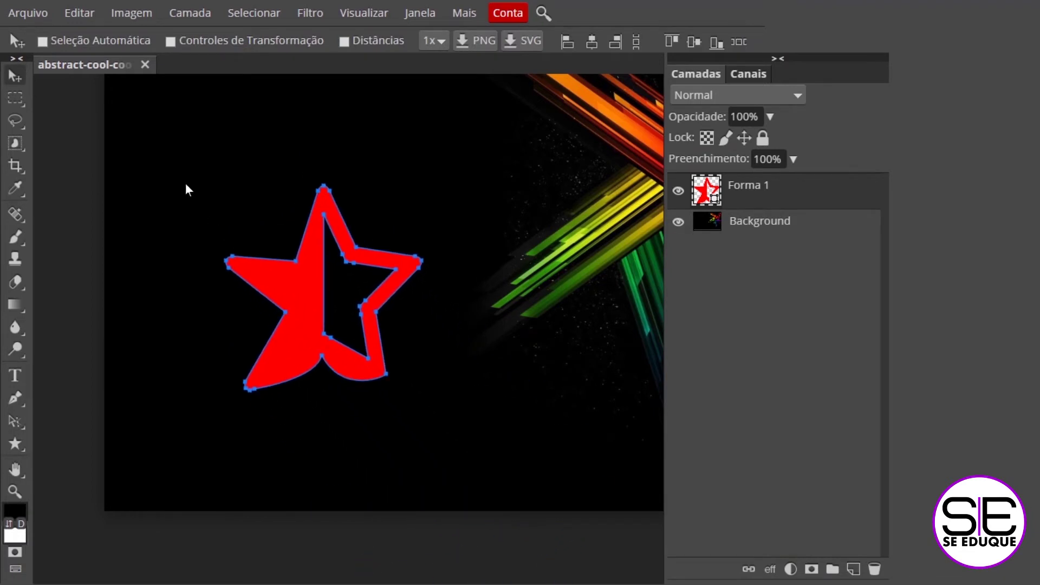
# Delete the red star layer and set the Type tool to white, 200 px
pyautogui.press('Delete')
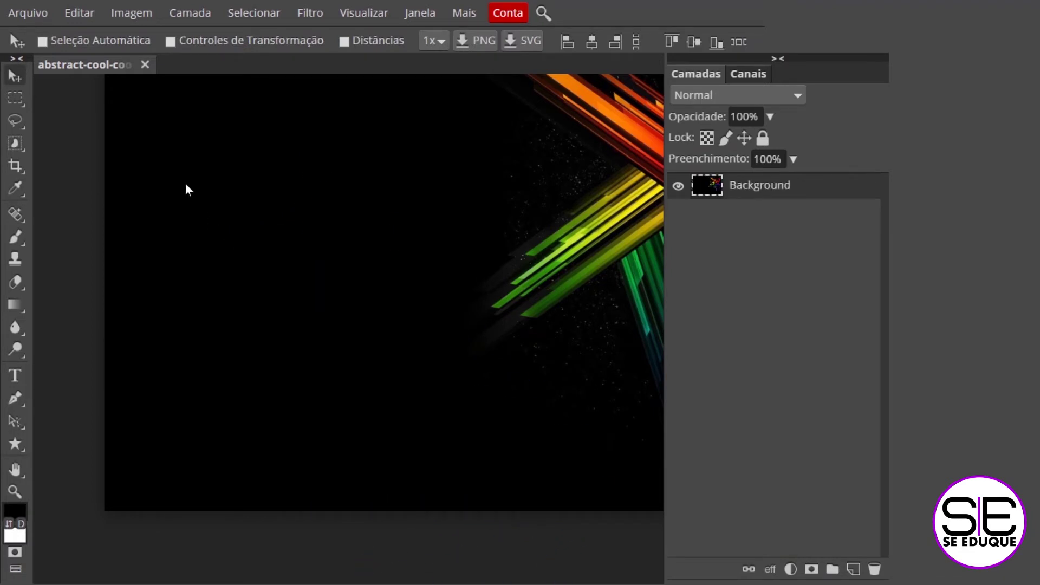
pyautogui.click(16, 375)
pyautogui.click(345, 43)
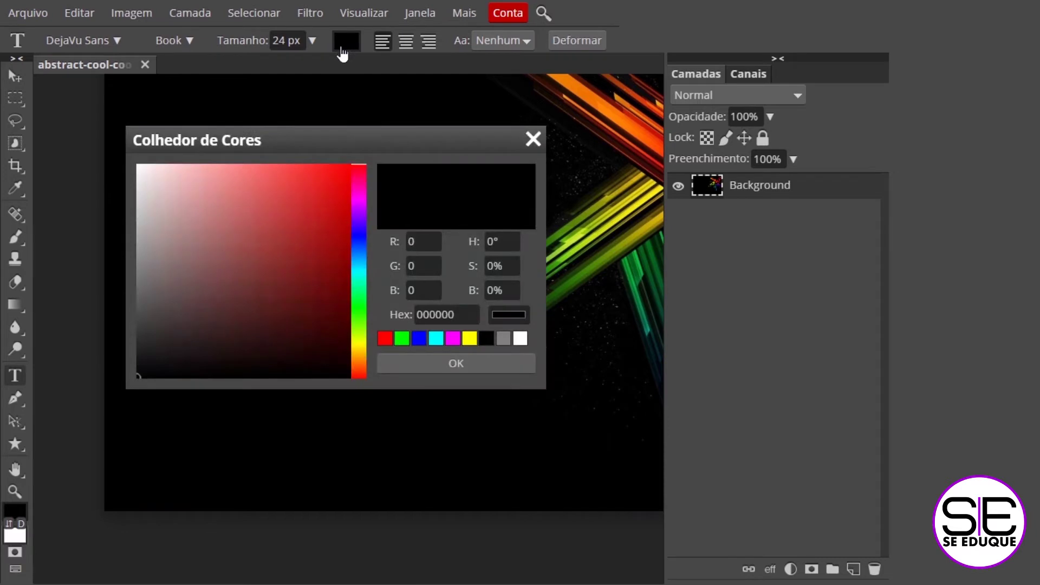
pyautogui.click(520, 339)
pyautogui.click(456, 363)
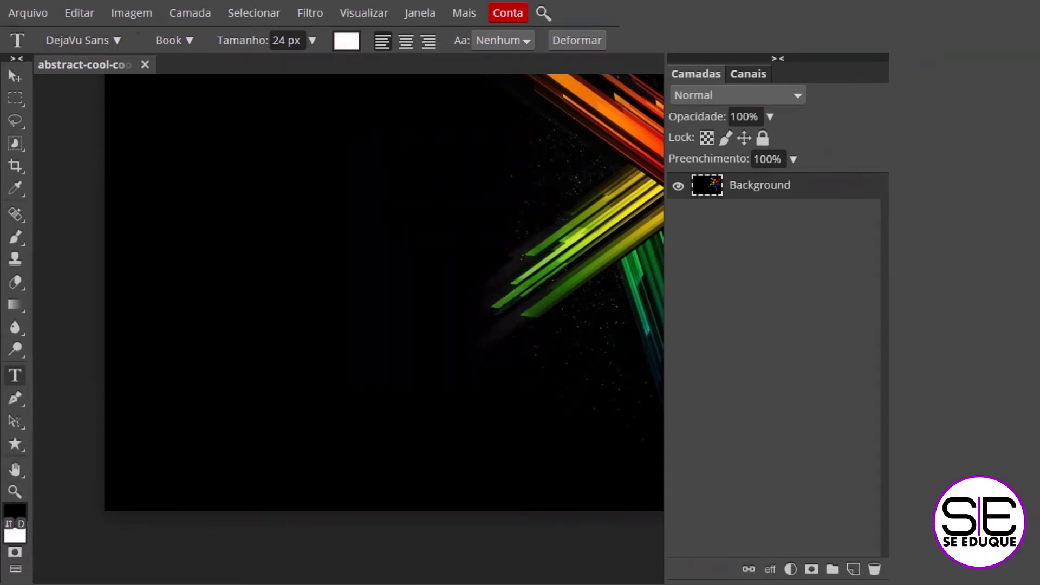
pyautogui.click(258, 36)
pyautogui.write('200')
pyautogui.press('Return')
# Type TESTE on the canvas's left side, commit it, and move it left and down
pyautogui.click(203, 265)
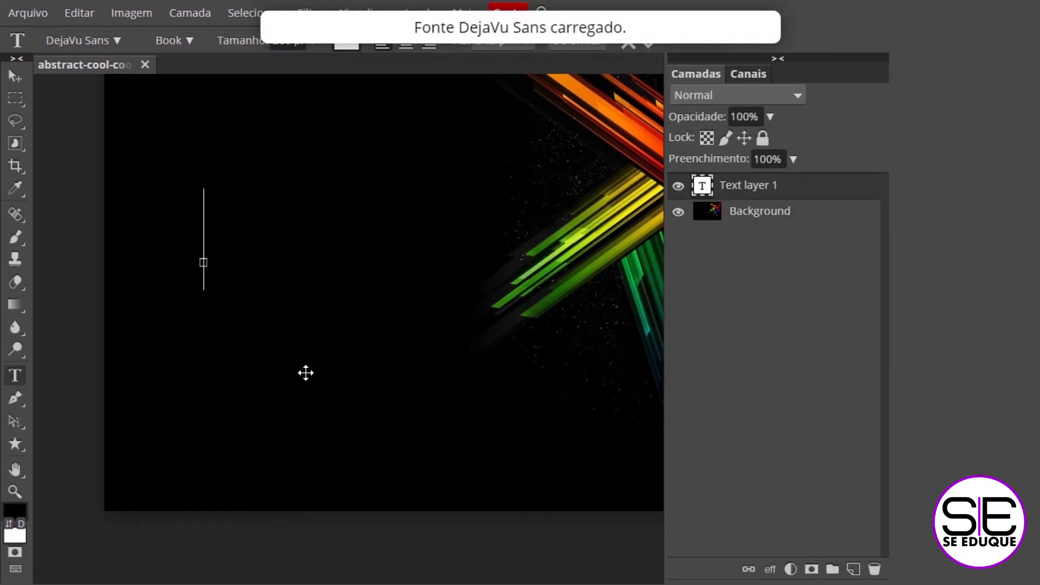
pyautogui.write('TESTE')
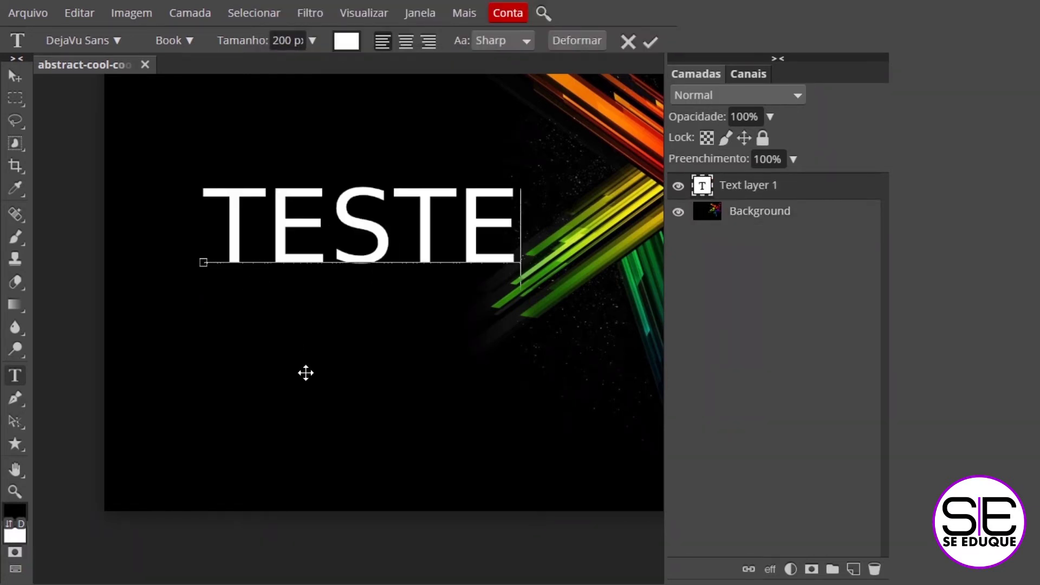
pyautogui.press('Escape')
pyautogui.press('v')
pyautogui.moveTo(349, 240); pyautogui.dragTo(315, 265)
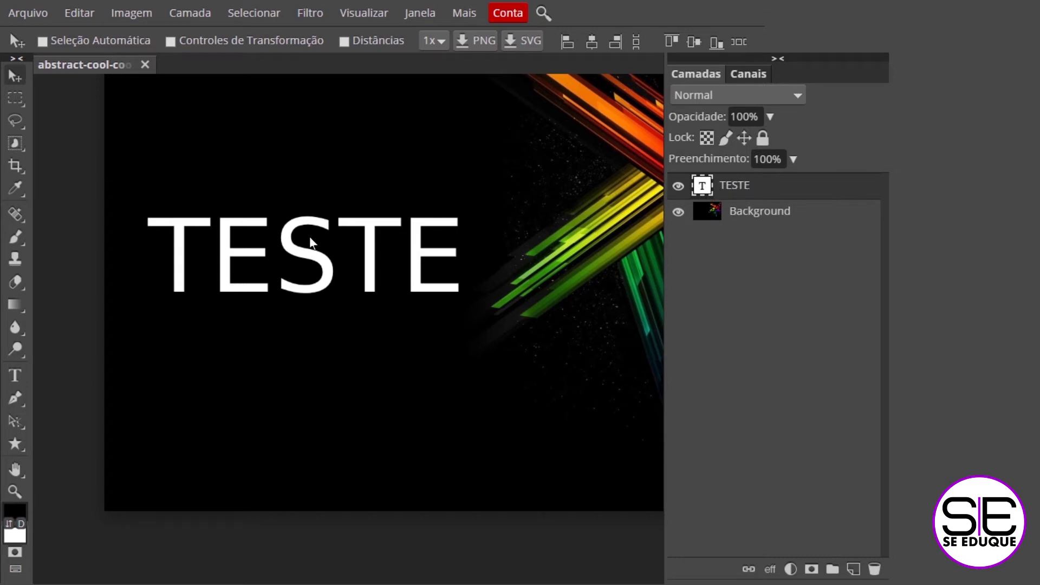
pyautogui.doubleClick(290, 248)
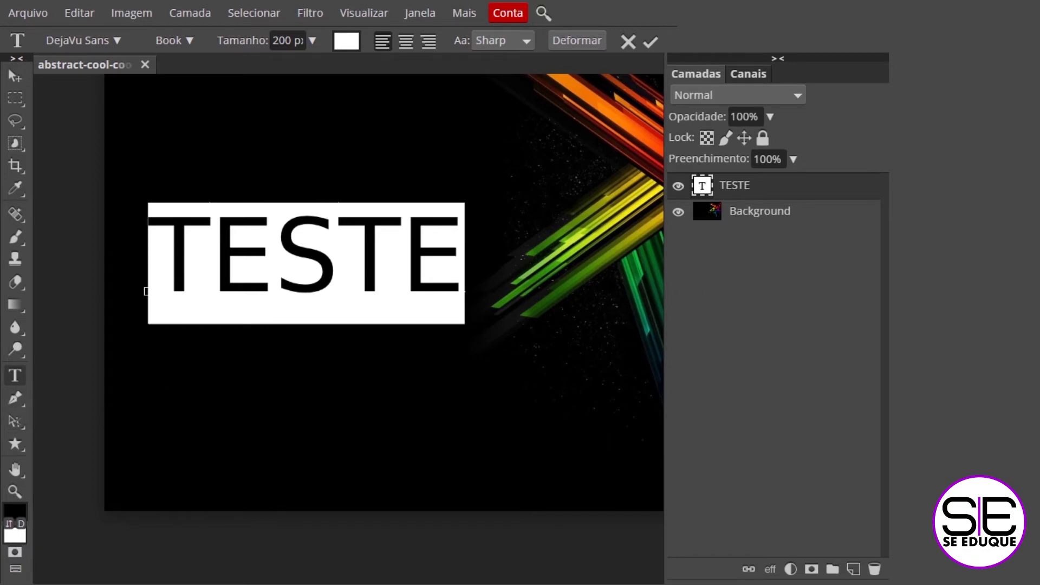
pyautogui.click(21, 426)
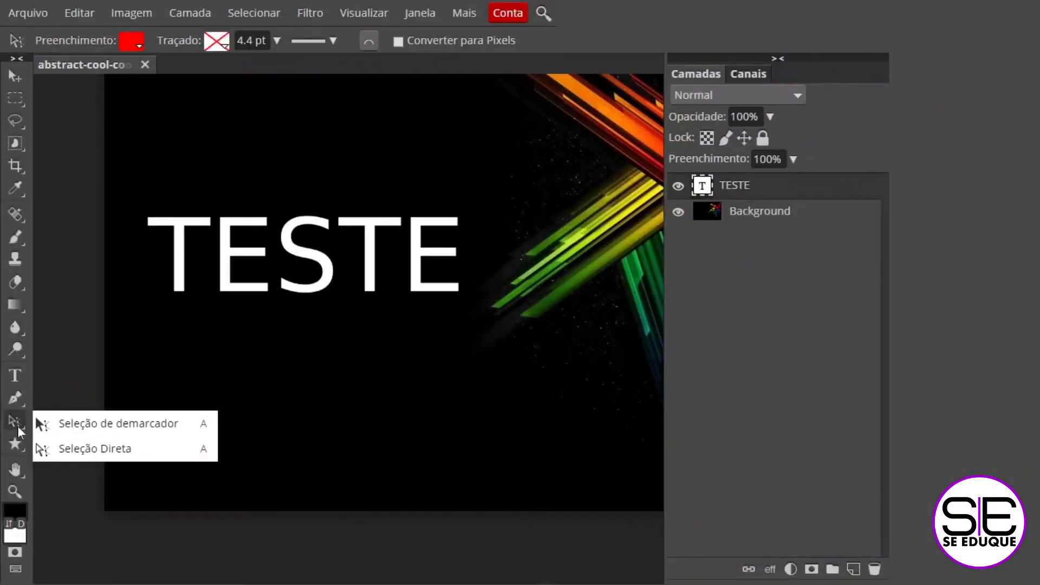
# Switch to Direct Selection and open the TESTE layer's context menu
pyautogui.click(18, 426)
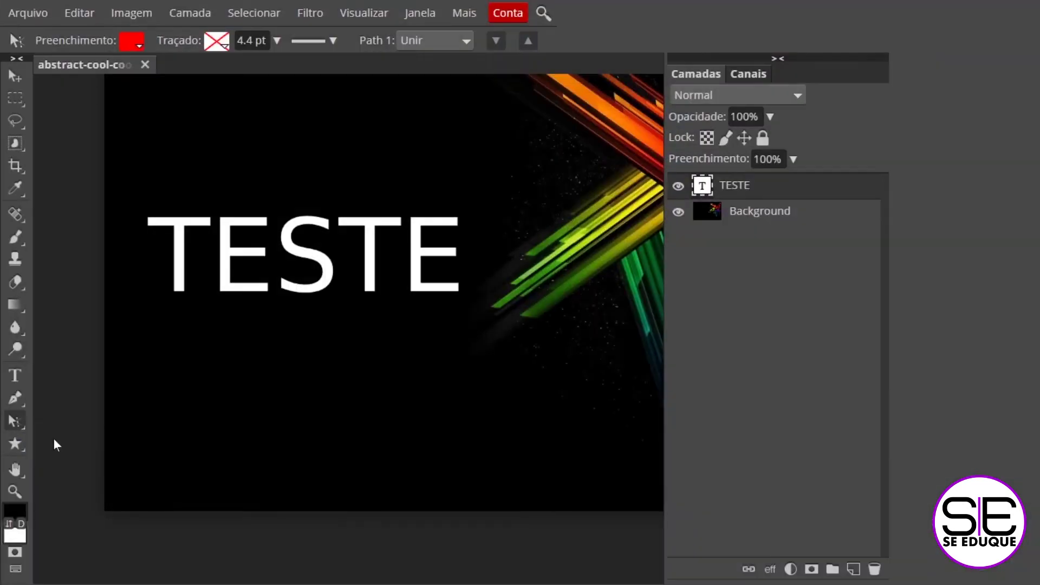
pyautogui.rightClick(15, 421)
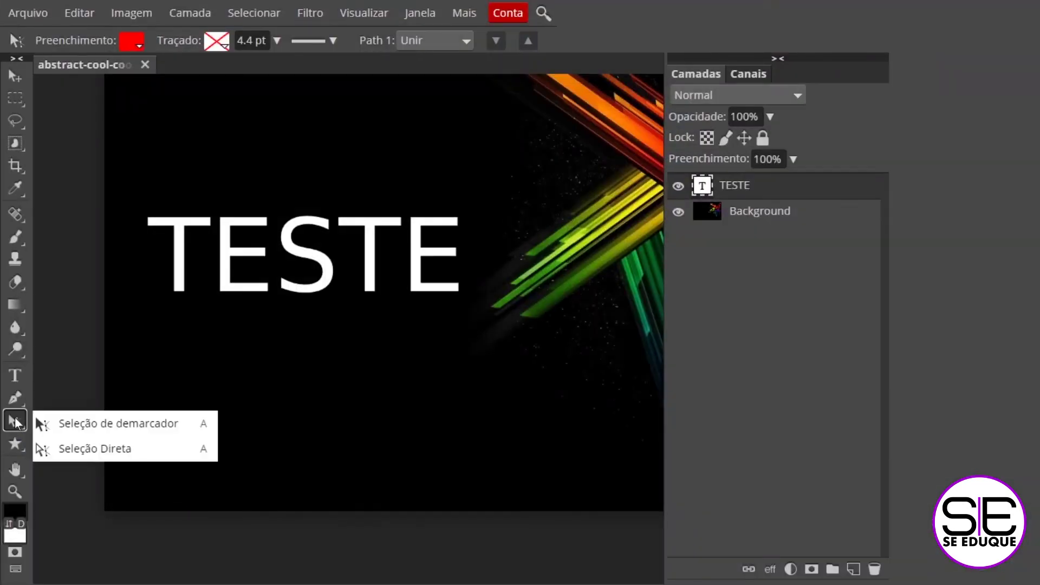
pyautogui.click(83, 425)
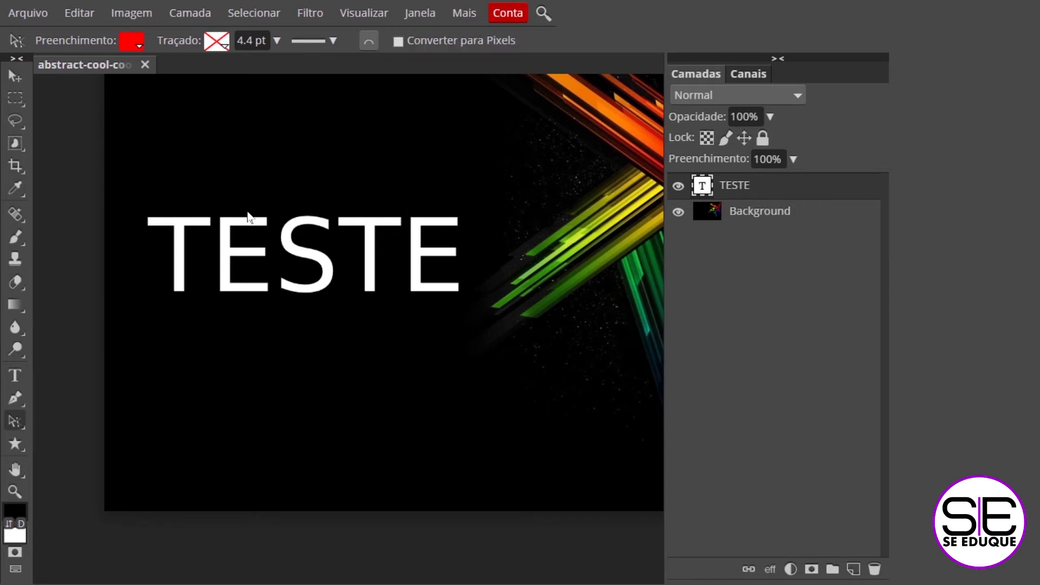
pyautogui.click(16, 420)
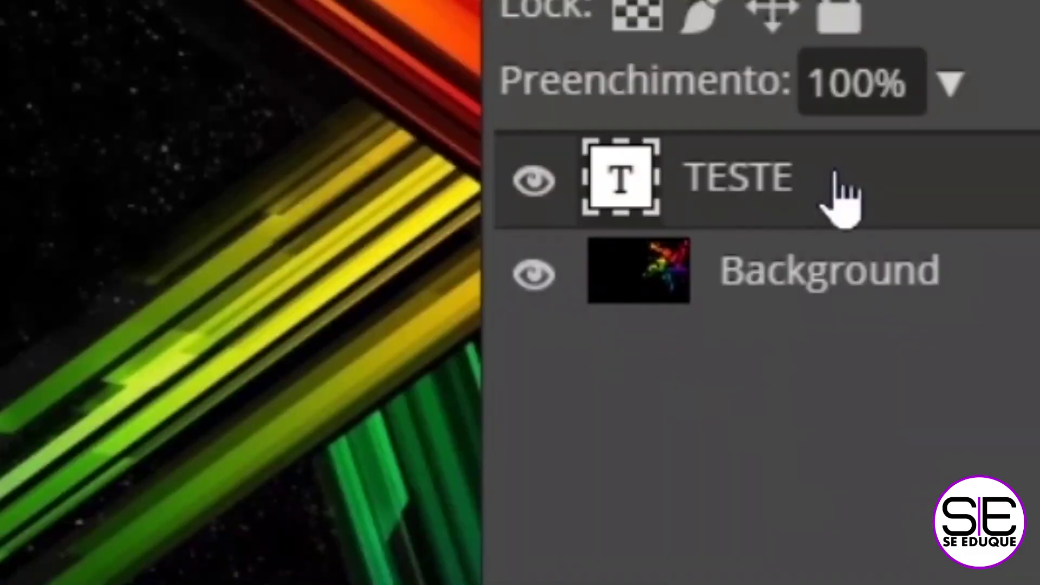
pyautogui.rightClick(759, 193)
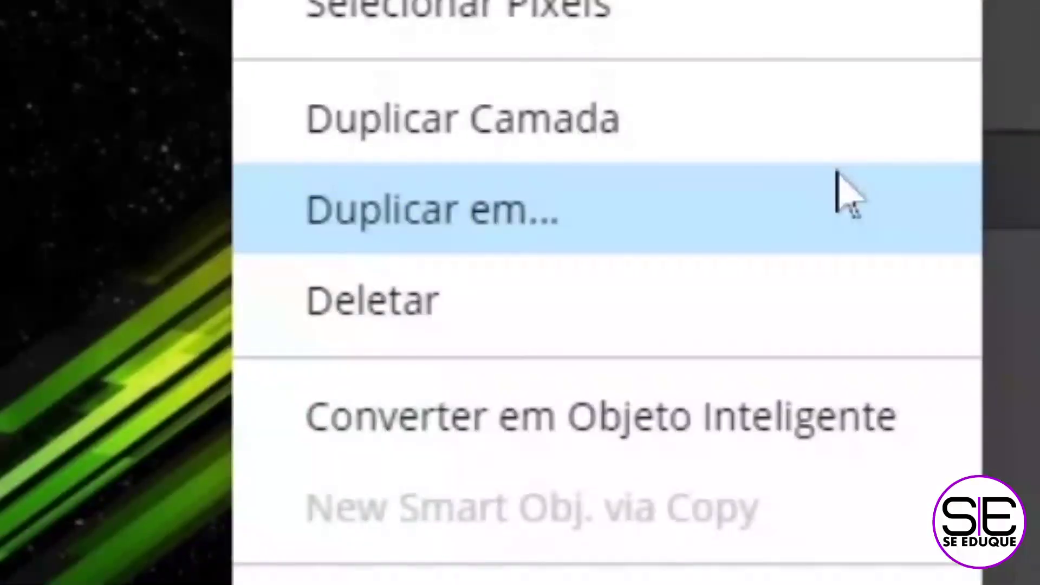
# Convert the TESTE text layer into a shape with Converter para Forma, then zoom in on the letters
pyautogui.click(1032, 209)
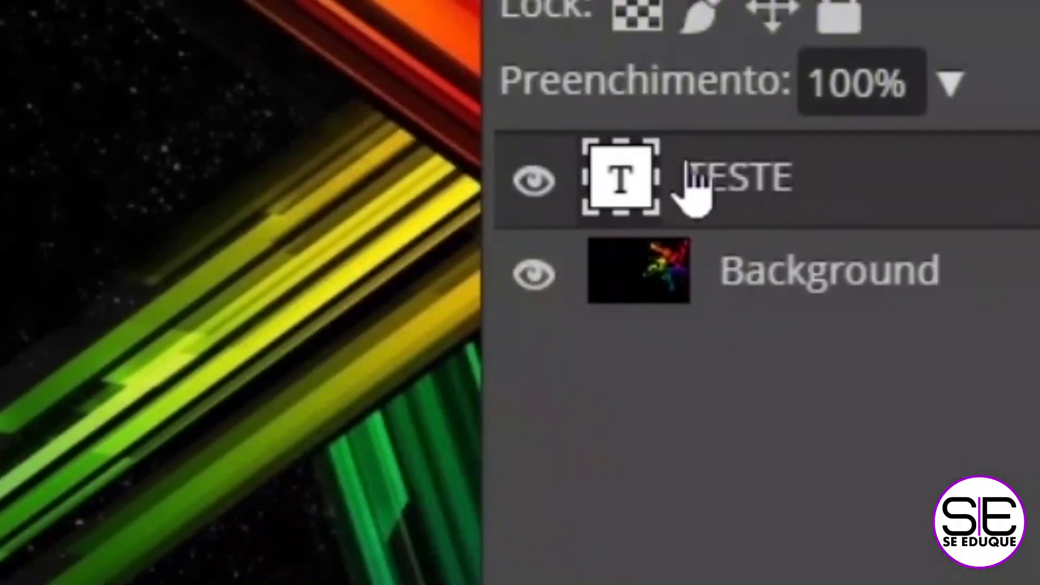
pyautogui.rightClick(907, 185)
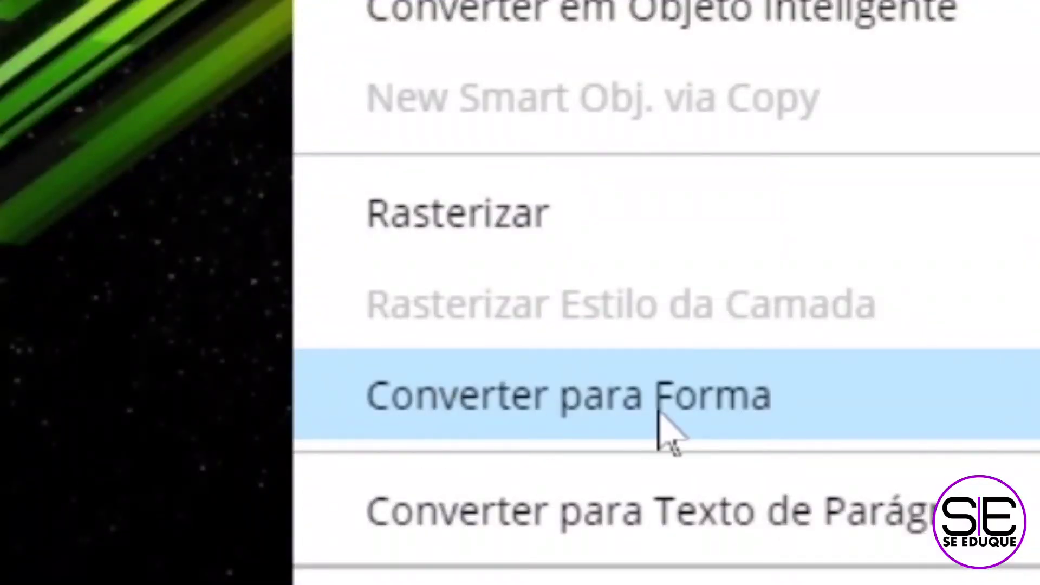
pyautogui.click(691, 422)
pyautogui.scroll(2, 334, 298)
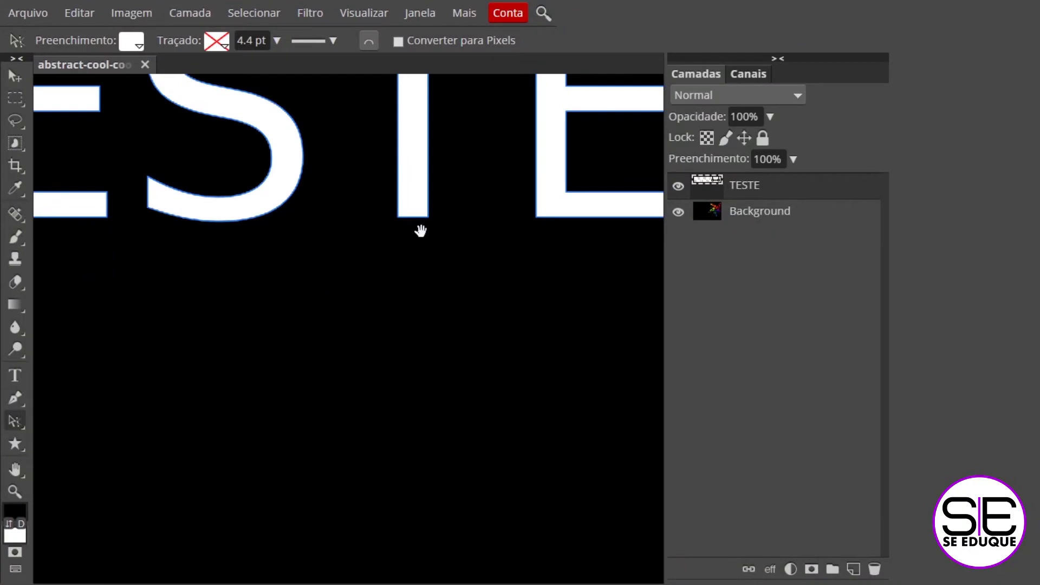
pyautogui.moveTo(421, 231); pyautogui.dragTo(802, 387)
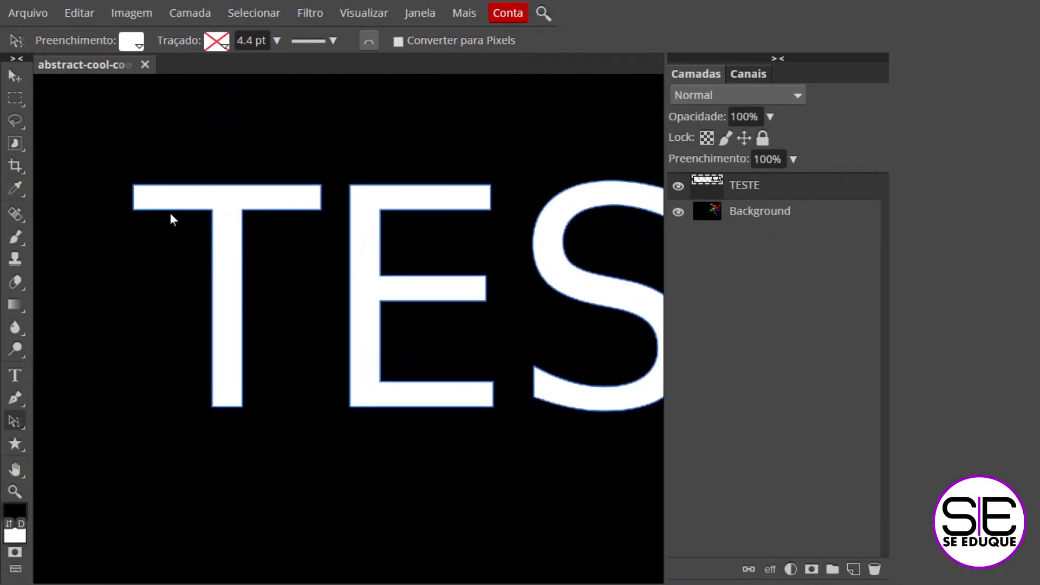
pyautogui.rightClick(14, 421)
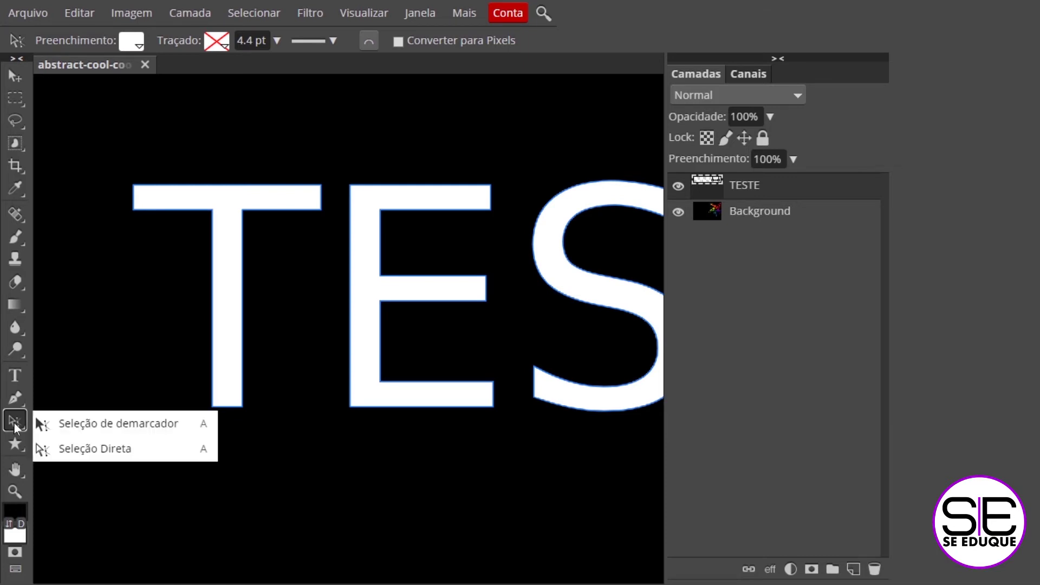
# Using whole-path selection, raise the first T above the other letters
pyautogui.click(90, 424)
pyautogui.click(240, 341)
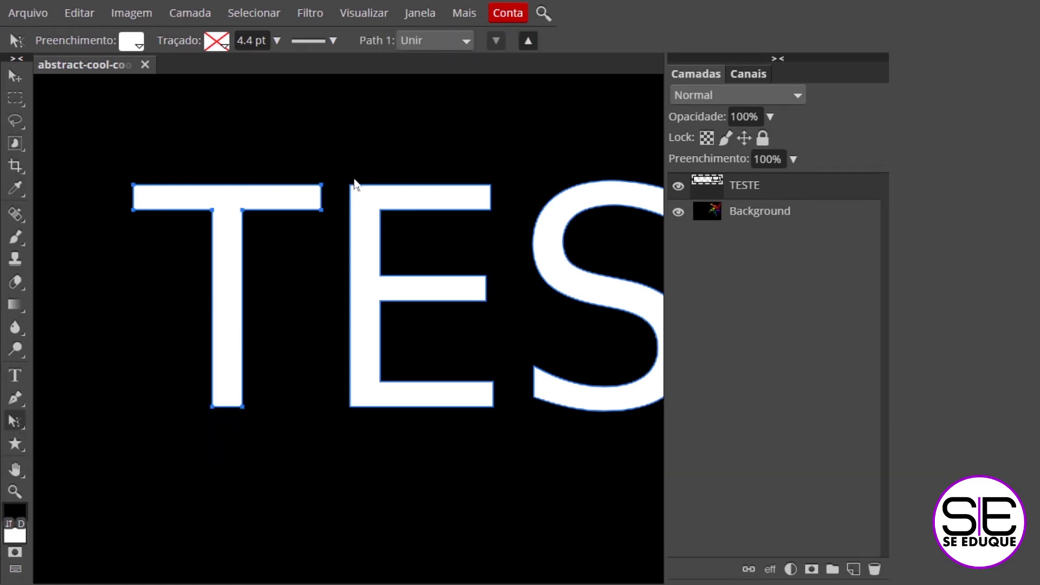
pyautogui.click(362, 232)
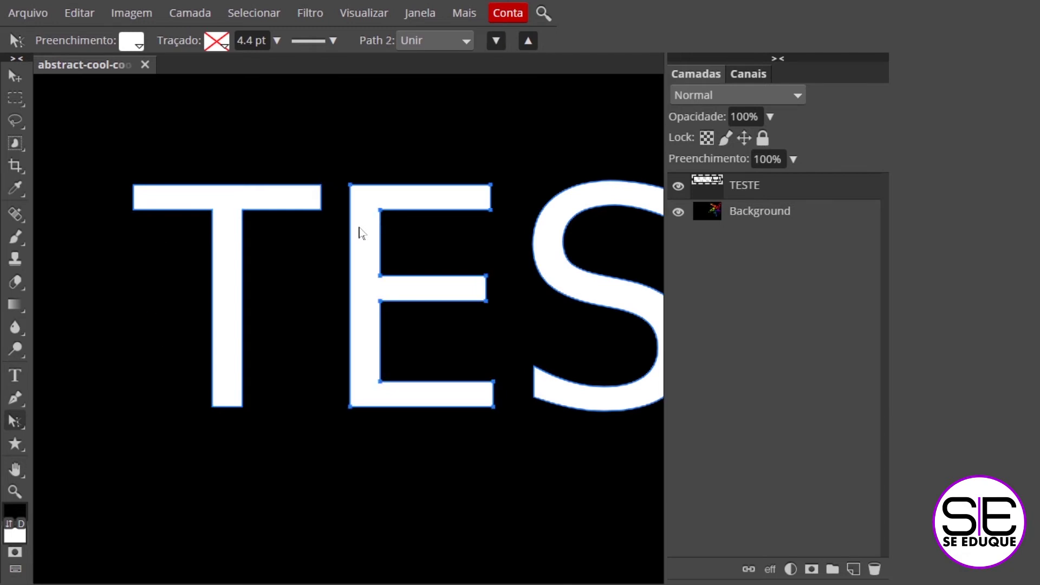
pyautogui.click(554, 242)
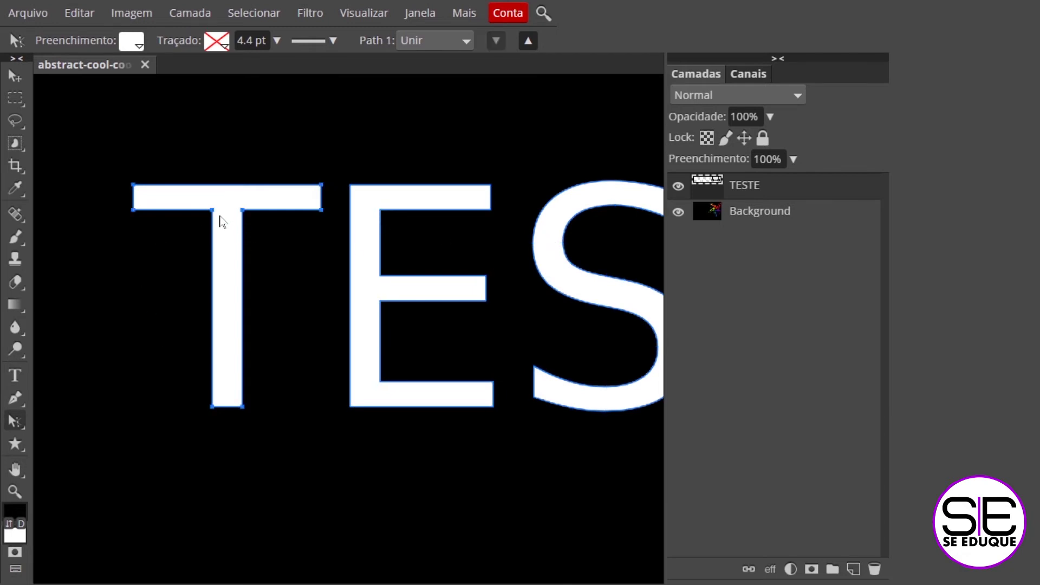
pyautogui.click(384, 355)
pyautogui.click(615, 303)
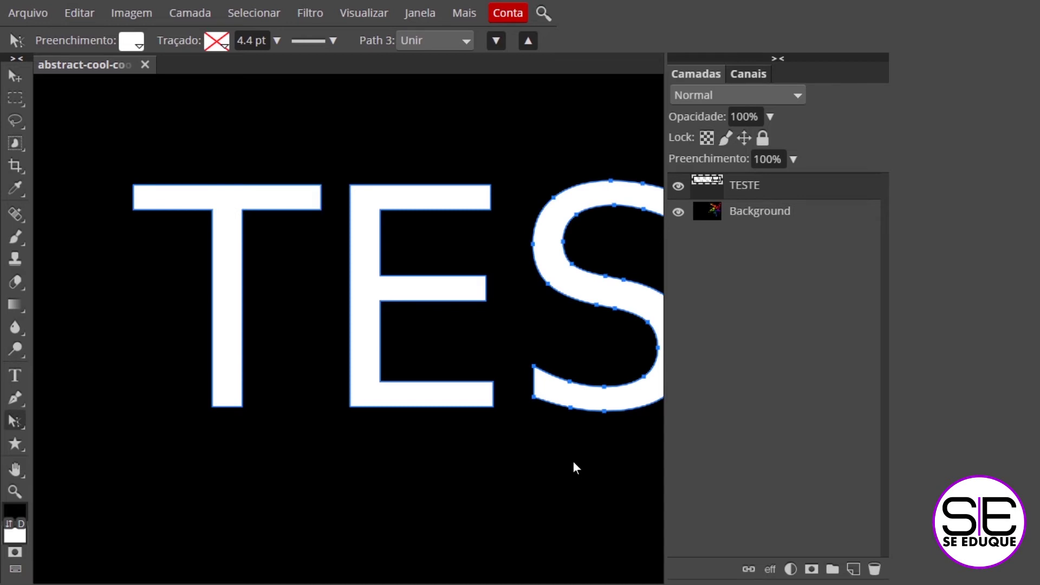
pyautogui.moveTo(572, 460); pyautogui.dragTo(483, 470)
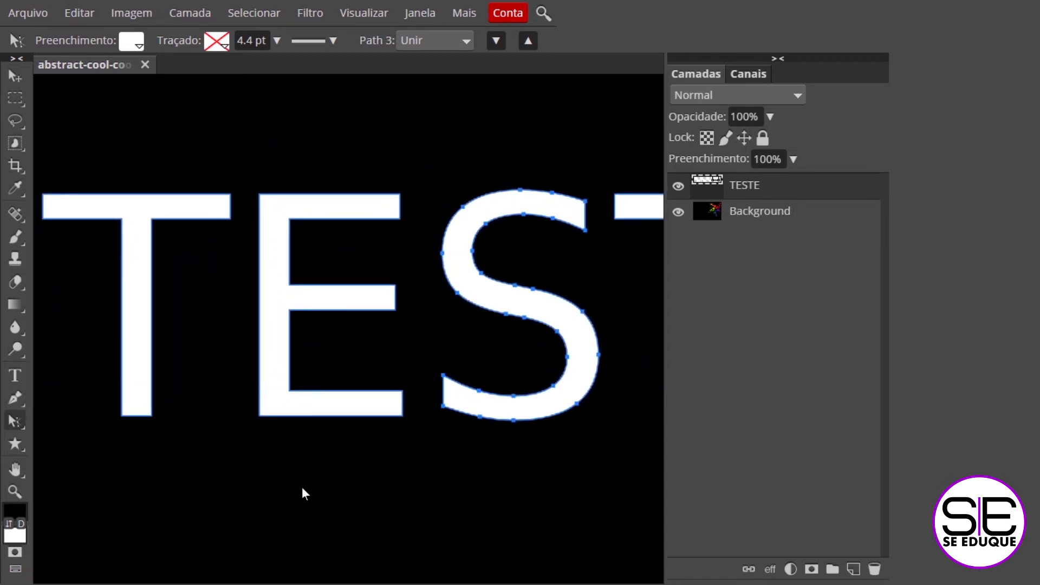
pyautogui.moveTo(139, 301)
pyautogui.mouseDown()
pyautogui.moveTo(144, 230)
pyautogui.moveTo(203, 229)
pyautogui.mouseUp()
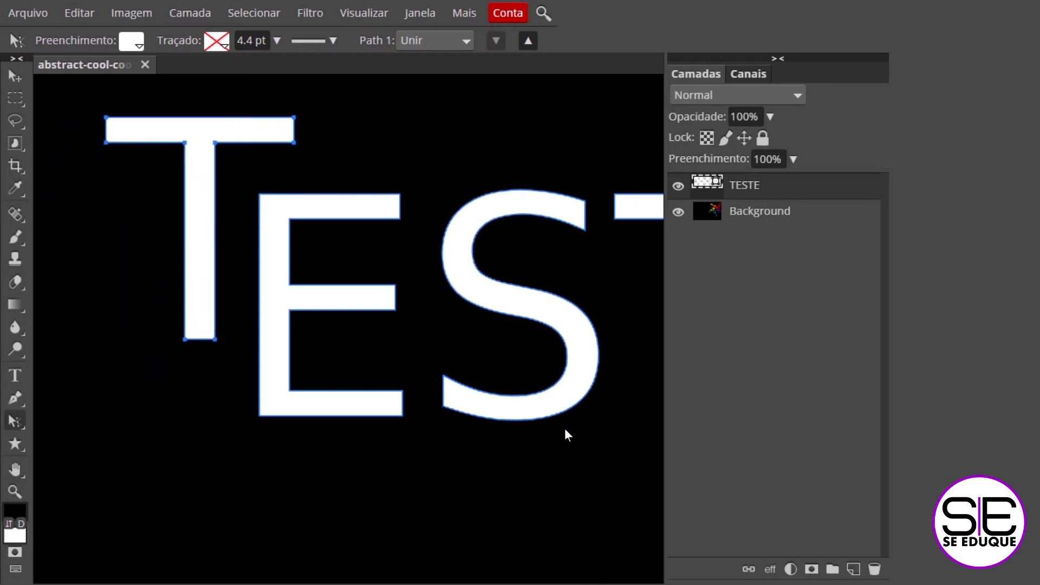
# Raise the S well above the E
pyautogui.moveTo(573, 450); pyautogui.dragTo(448, 353)
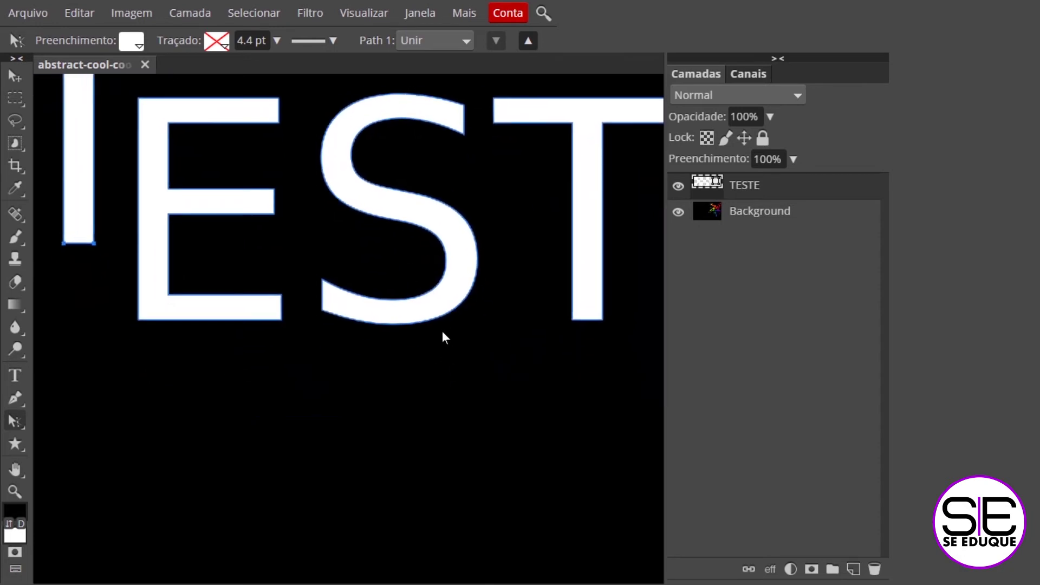
pyautogui.moveTo(440, 374); pyautogui.dragTo(452, 463)
pyautogui.click(446, 379)
pyautogui.moveTo(407, 306)
pyautogui.mouseDown()
pyautogui.moveTo(408, 234)
pyautogui.moveTo(383, 250)
pyautogui.mouseUp()
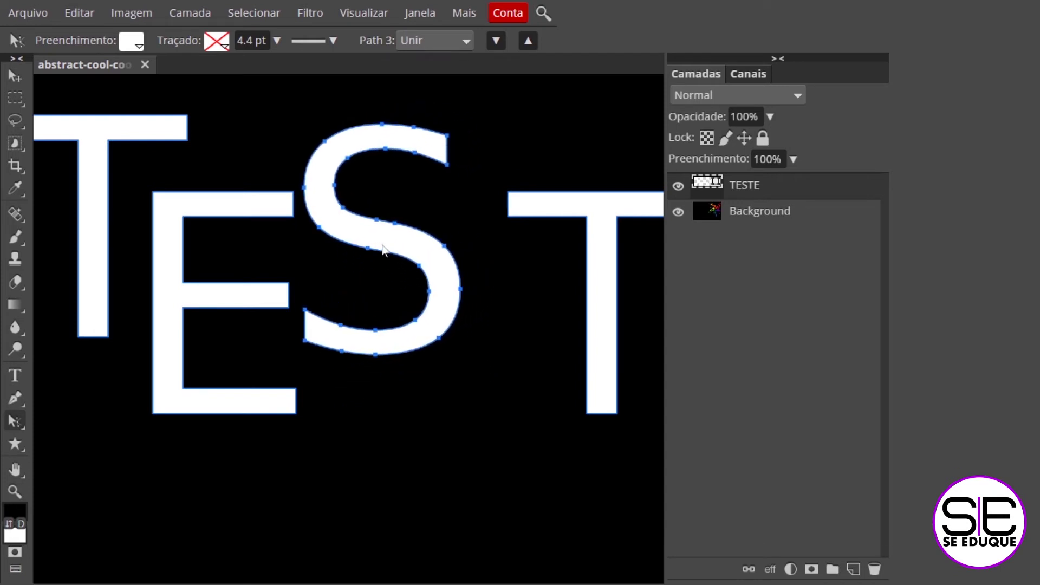
# Move the second T left against the S and tuck the final E beside it
pyautogui.moveTo(481, 471); pyautogui.dragTo(289, 436)
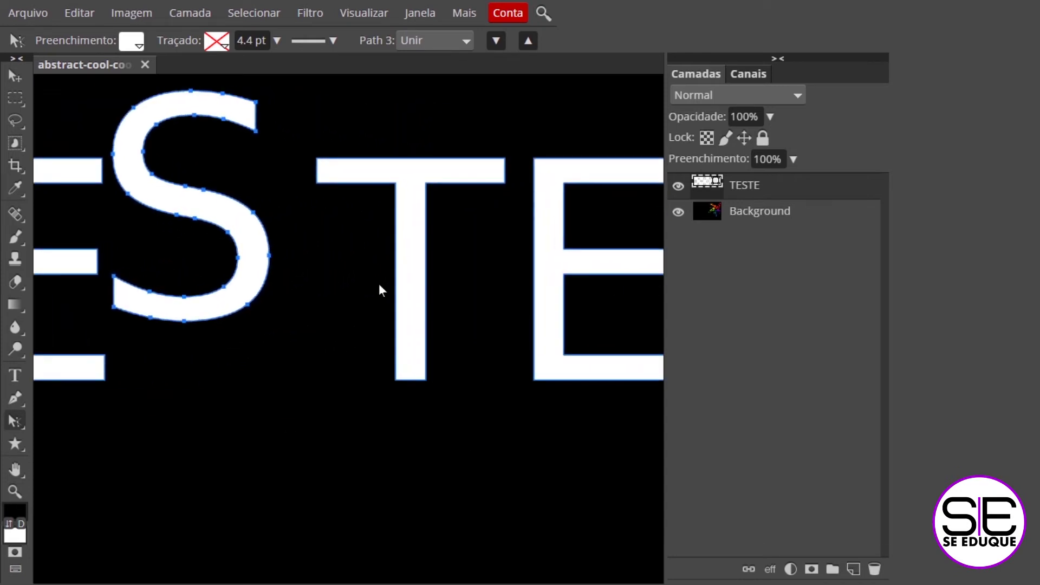
pyautogui.moveTo(418, 246)
pyautogui.mouseDown()
pyautogui.moveTo(362, 260)
pyautogui.moveTo(311, 241)
pyautogui.mouseUp()
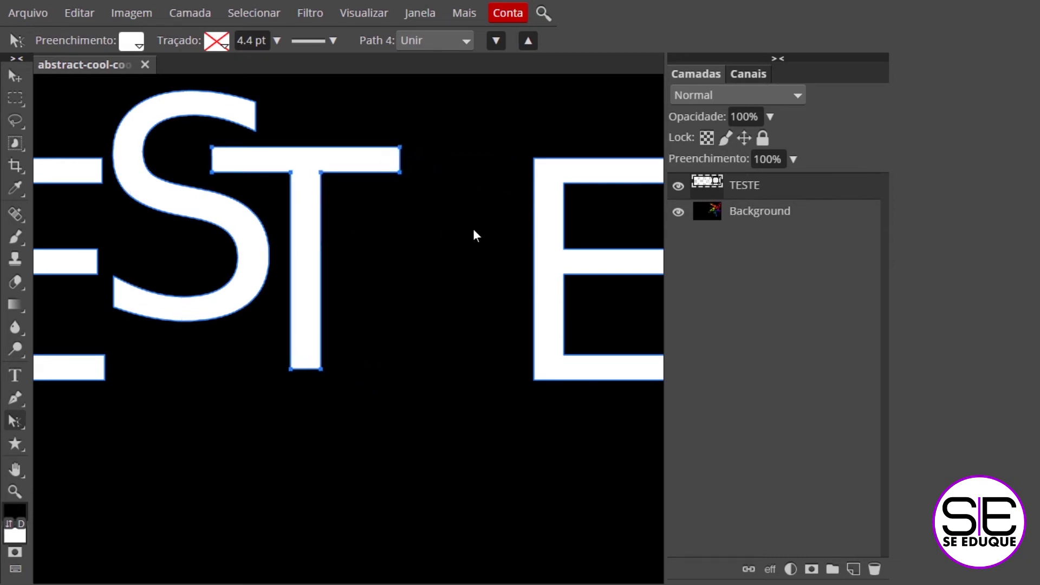
pyautogui.moveTo(550, 255); pyautogui.dragTo(368, 295)
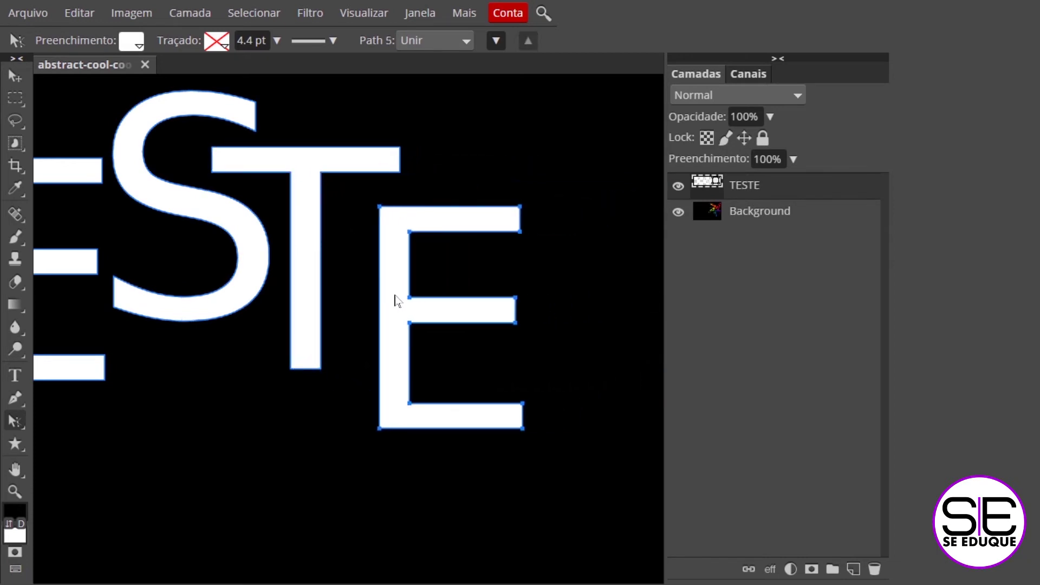
pyautogui.moveTo(275, 457)
pyautogui.mouseDown()
pyautogui.moveTo(509, 457)
pyautogui.moveTo(437, 499)
pyautogui.moveTo(415, 496)
pyautogui.mouseUp()
pyautogui.hotkey('ctrl', '-')
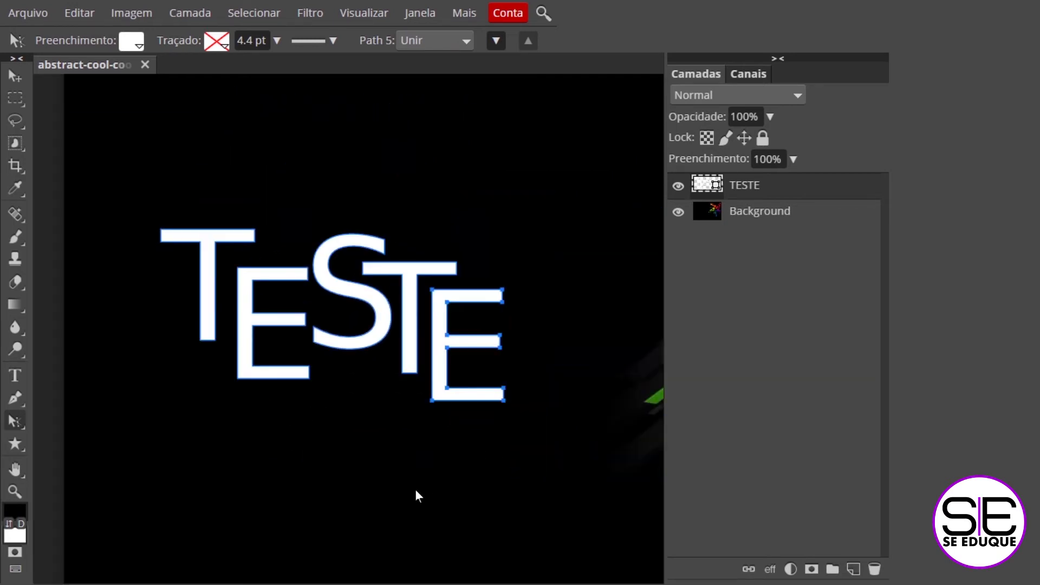
pyautogui.hotkey('ctrl', 'z')
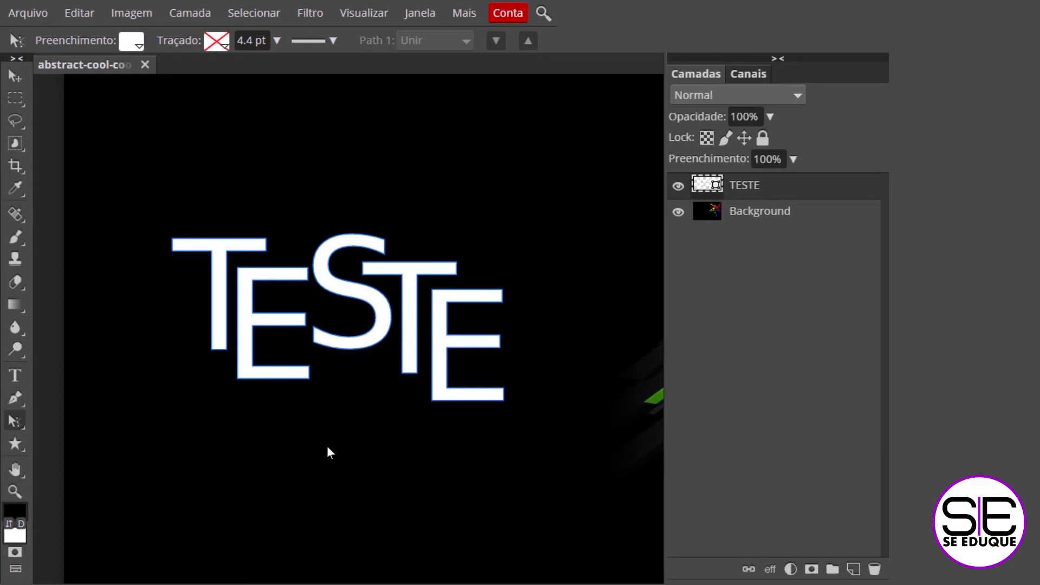
pyautogui.rightClick(10, 421)
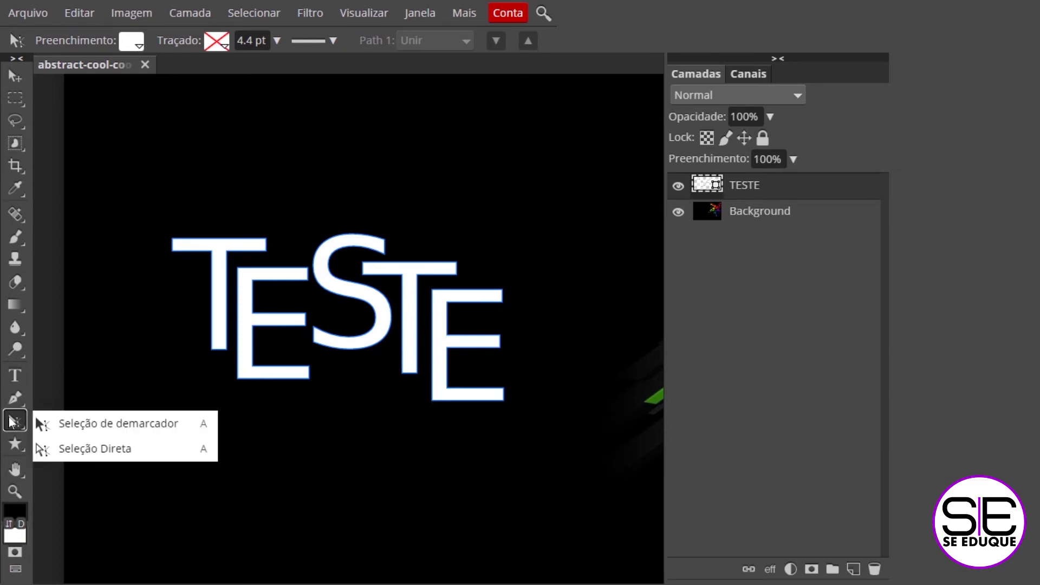
pyautogui.click(108, 423)
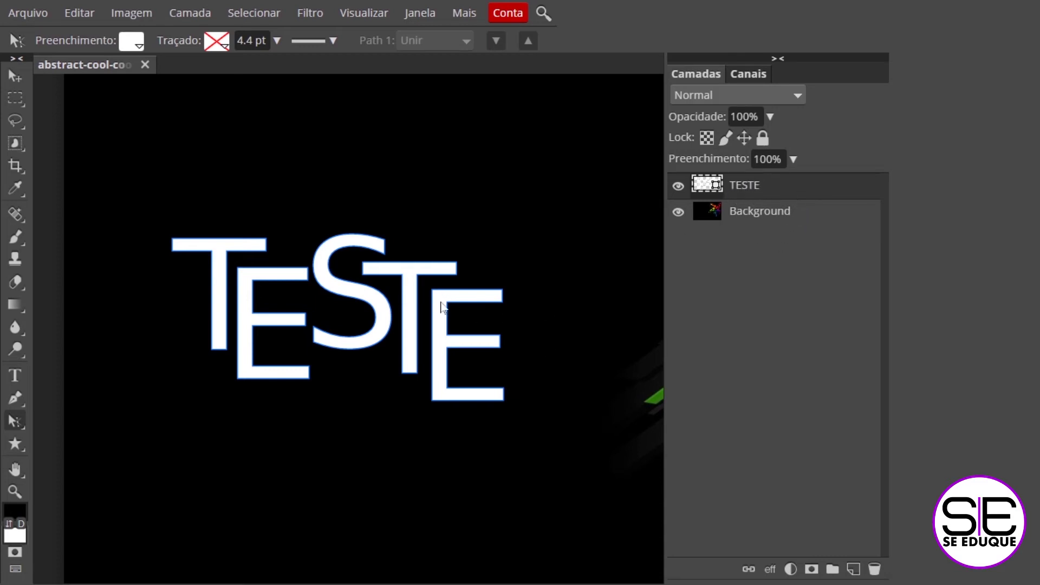
pyautogui.click(11, 423)
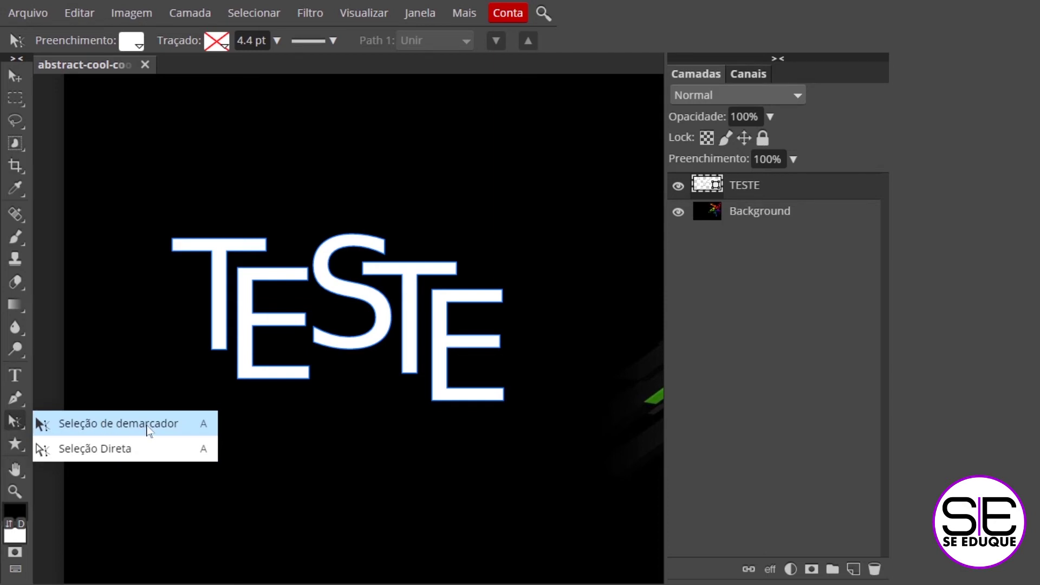
pyautogui.click(222, 292)
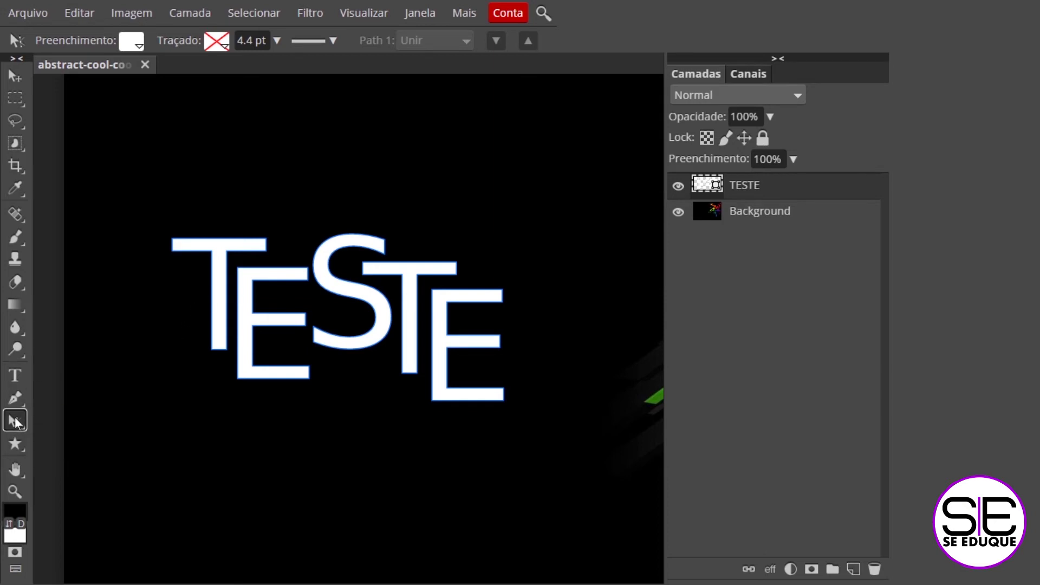
pyautogui.rightClick(15, 419)
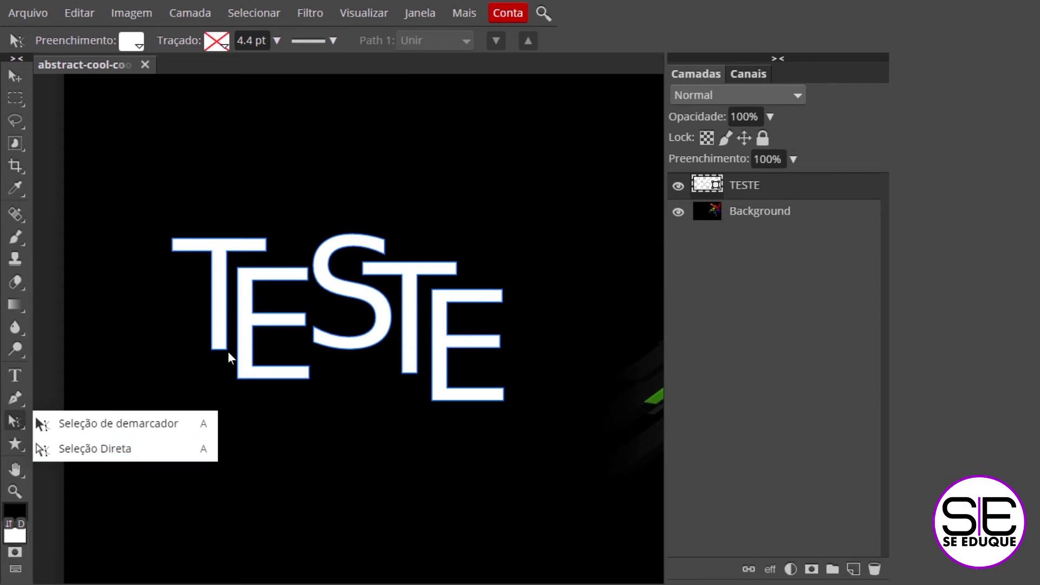
pyautogui.click(221, 265)
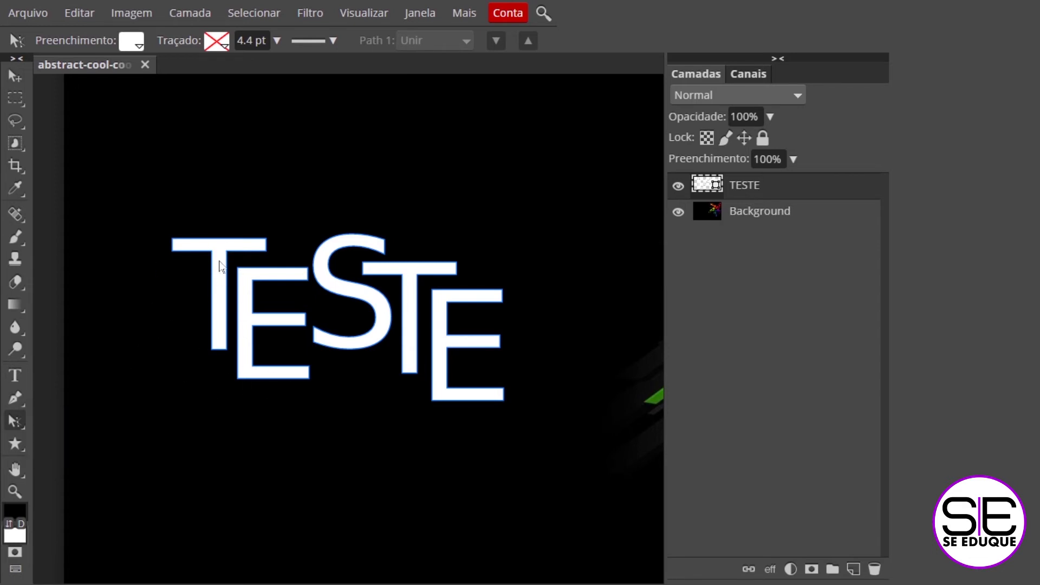
pyautogui.hotkey('ctrl', '+')
pyautogui.hotkey('ctrl', '+')
pyautogui.moveTo(219, 259); pyautogui.dragTo(519, 384)
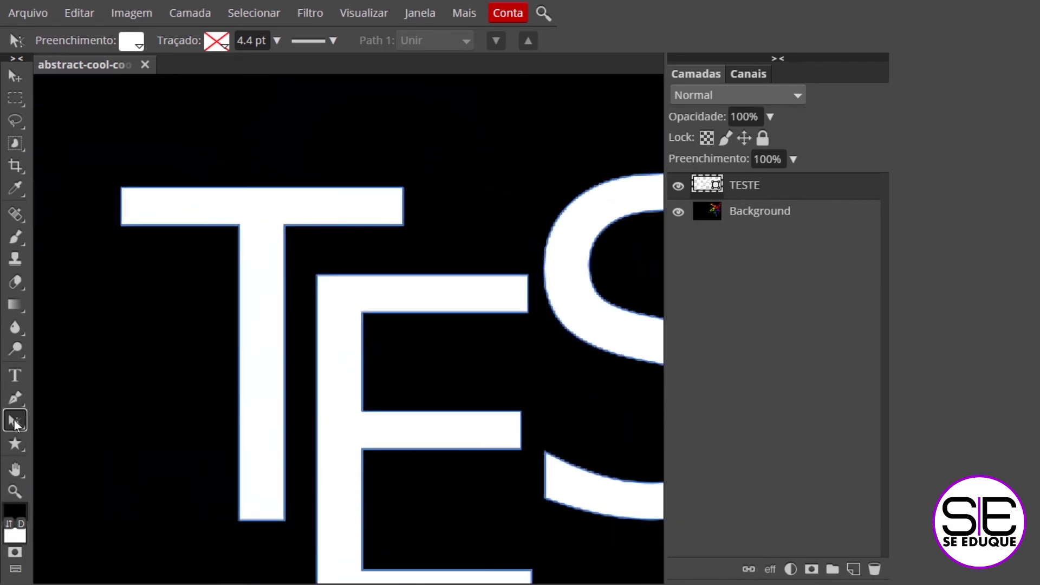
# Using individual anchor selection, taper the T crossbar's left end into a point
pyautogui.click(16, 422)
pyautogui.click(81, 447)
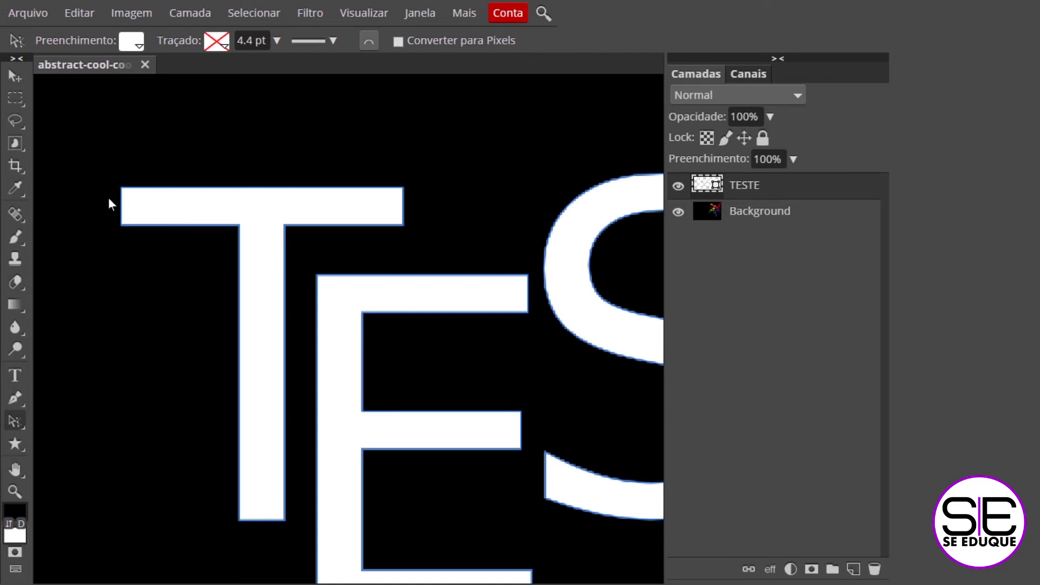
pyautogui.moveTo(103, 165); pyautogui.dragTo(131, 249)
pyautogui.moveTo(84, 164); pyautogui.dragTo(154, 267)
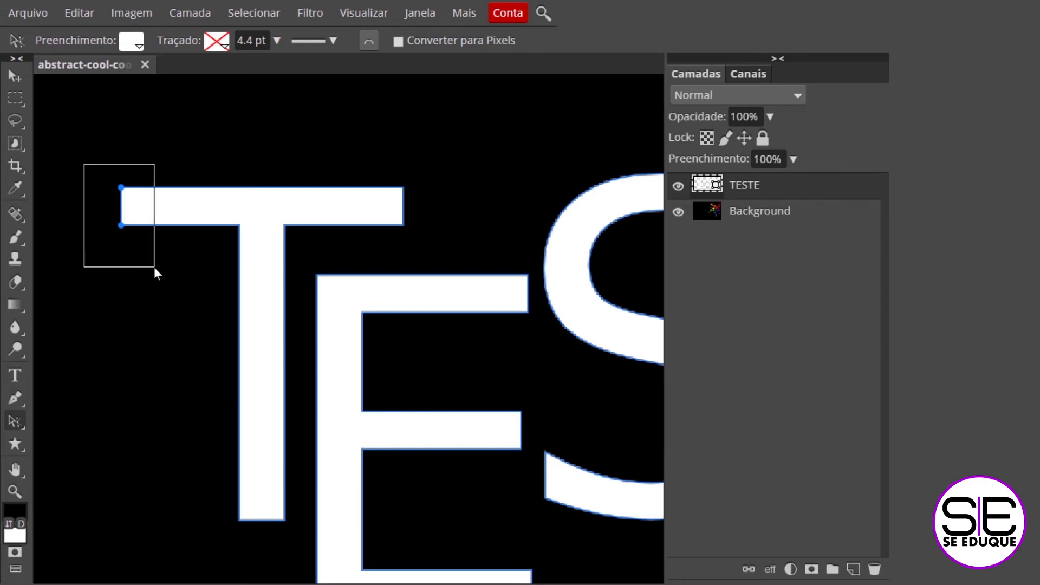
pyautogui.moveTo(154, 267); pyautogui.dragTo(155, 267)
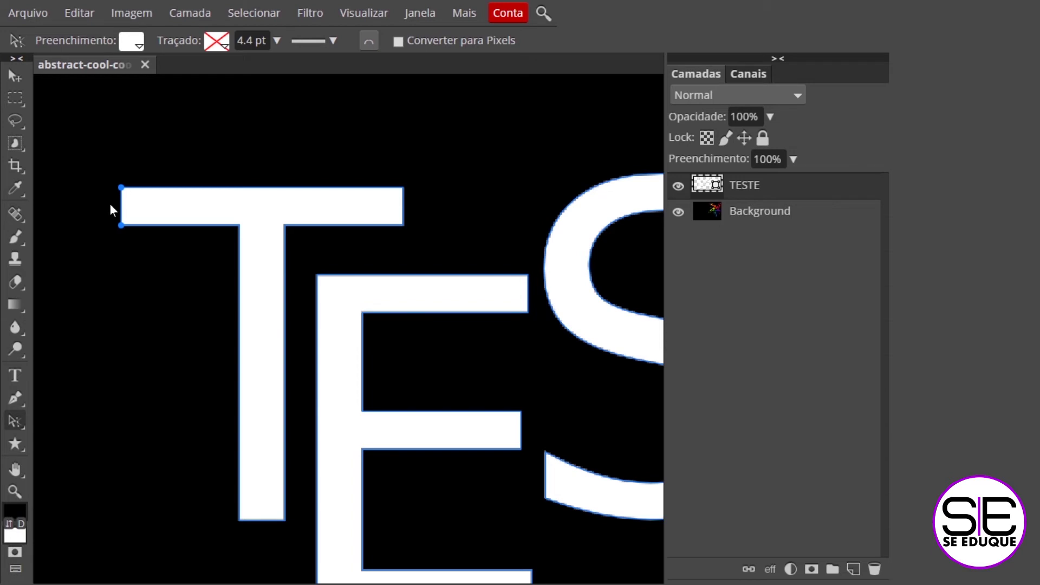
pyautogui.click(145, 295)
pyautogui.moveTo(121, 188); pyautogui.dragTo(121, 206)
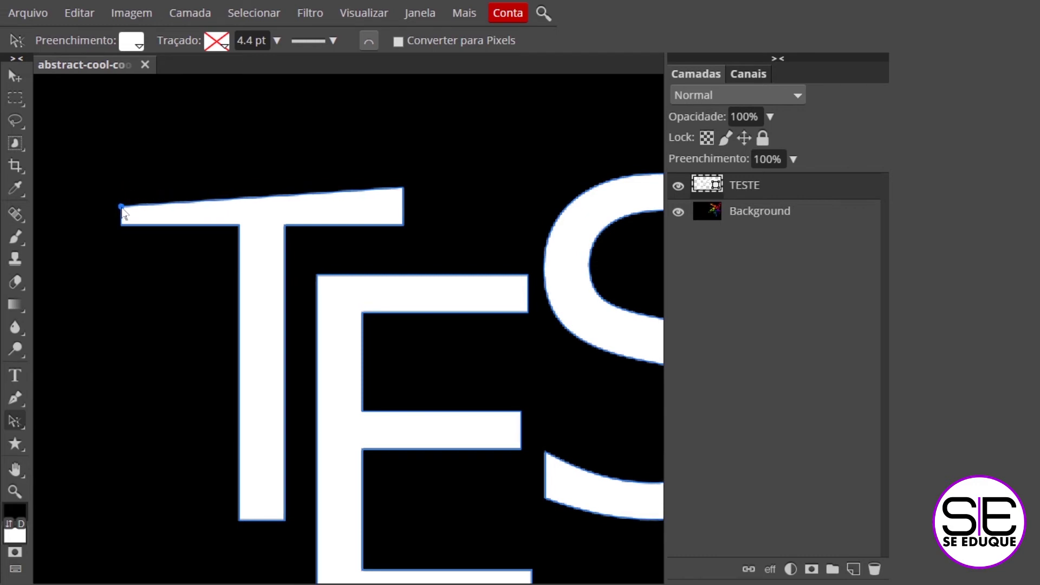
pyautogui.moveTo(121, 225); pyautogui.dragTo(122, 216)
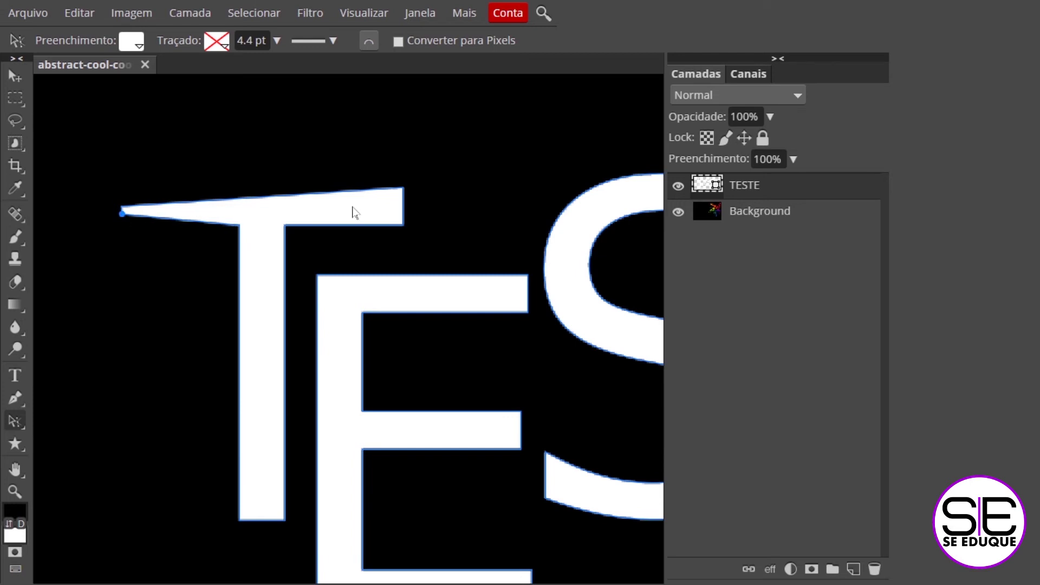
# Slant the T's stem inward and angle the E's middle and bottom arms
pyautogui.scroll(-2, 192, 451)
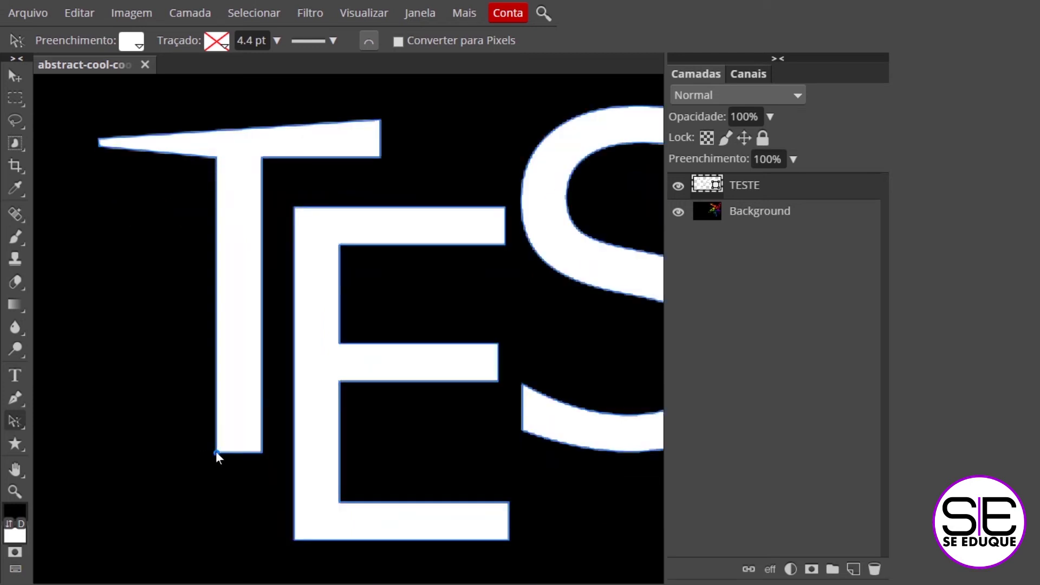
pyautogui.moveTo(216, 453); pyautogui.dragTo(242, 454)
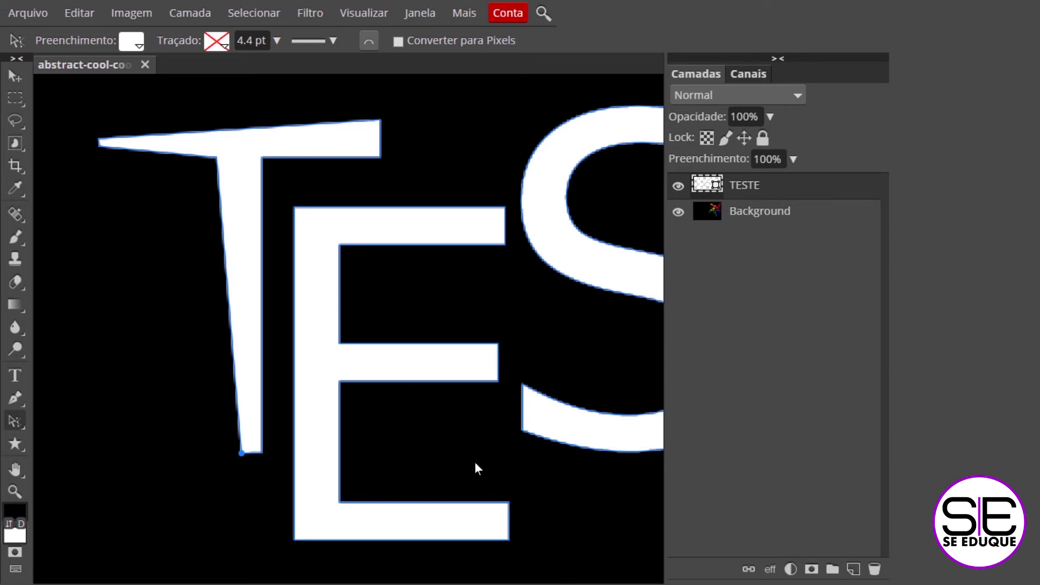
pyautogui.scroll(-2, 475, 462)
pyautogui.hscroll(2, 475, 462)
pyautogui.moveTo(412, 337); pyautogui.dragTo(355, 324)
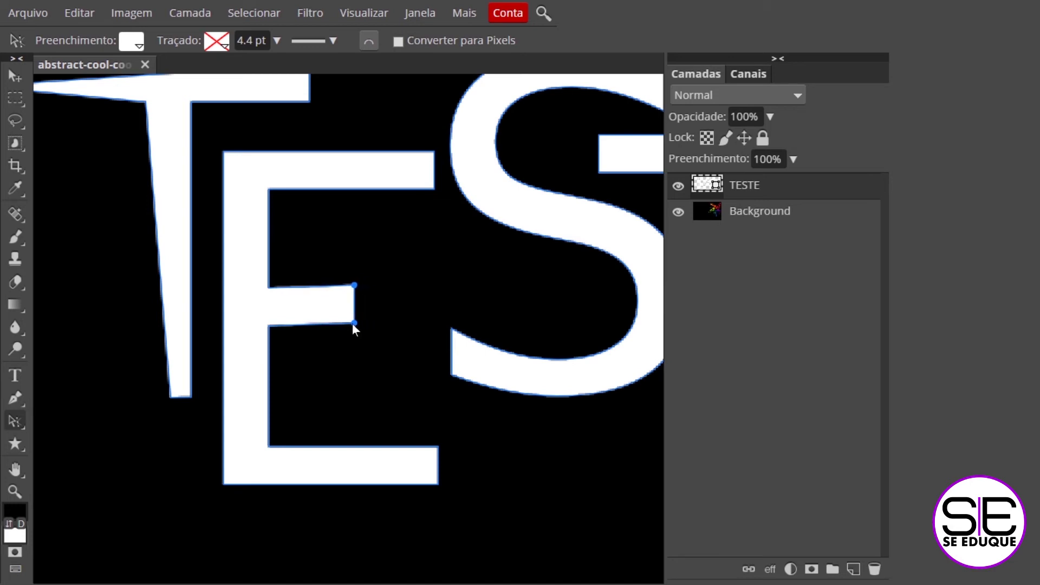
pyautogui.moveTo(355, 324)
pyautogui.mouseDown()
pyautogui.moveTo(355, 375)
pyautogui.moveTo(389, 383)
pyautogui.moveTo(372, 330)
pyautogui.mouseUp()
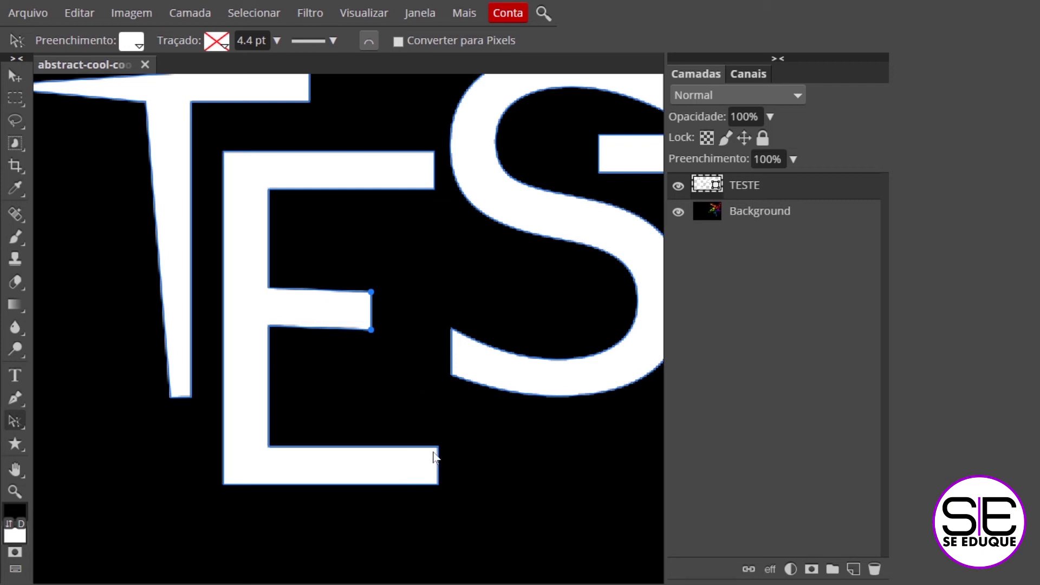
pyautogui.moveTo(436, 448)
pyautogui.mouseDown()
pyautogui.moveTo(438, 467)
pyautogui.moveTo(397, 488)
pyautogui.moveTo(381, 519)
pyautogui.mouseUp()
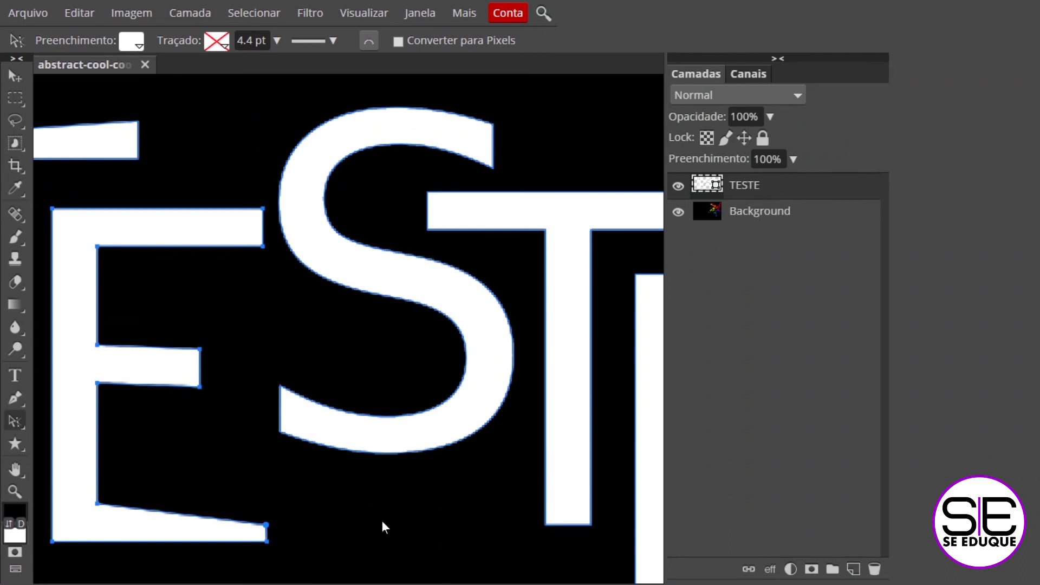
pyautogui.moveTo(257, 354); pyautogui.dragTo(320, 463)
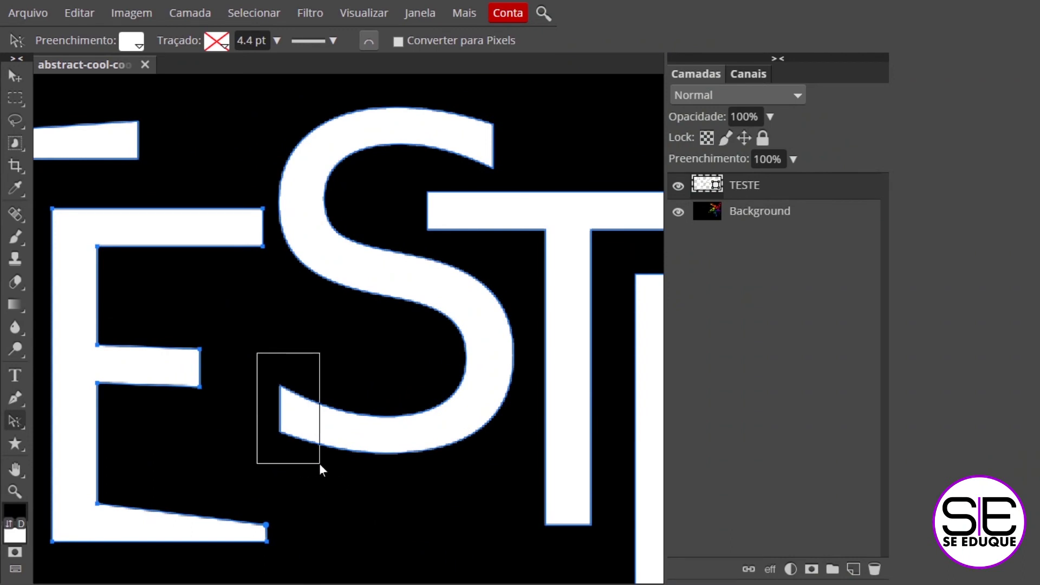
# Curl the S's lower tail into a bulbous hooked terminal
pyautogui.moveTo(299, 395); pyautogui.dragTo(353, 357)
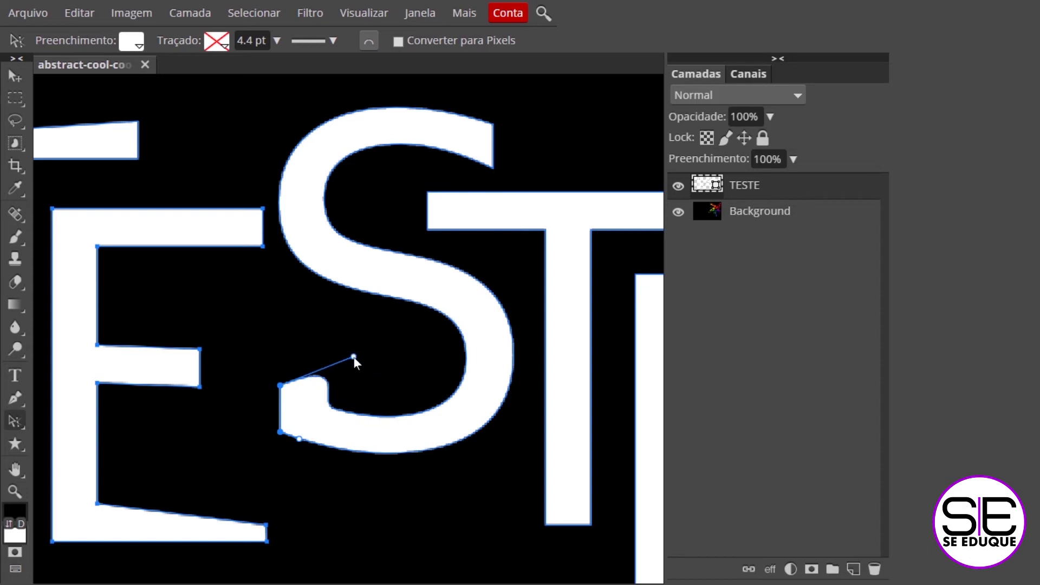
pyautogui.moveTo(354, 358); pyautogui.dragTo(349, 343)
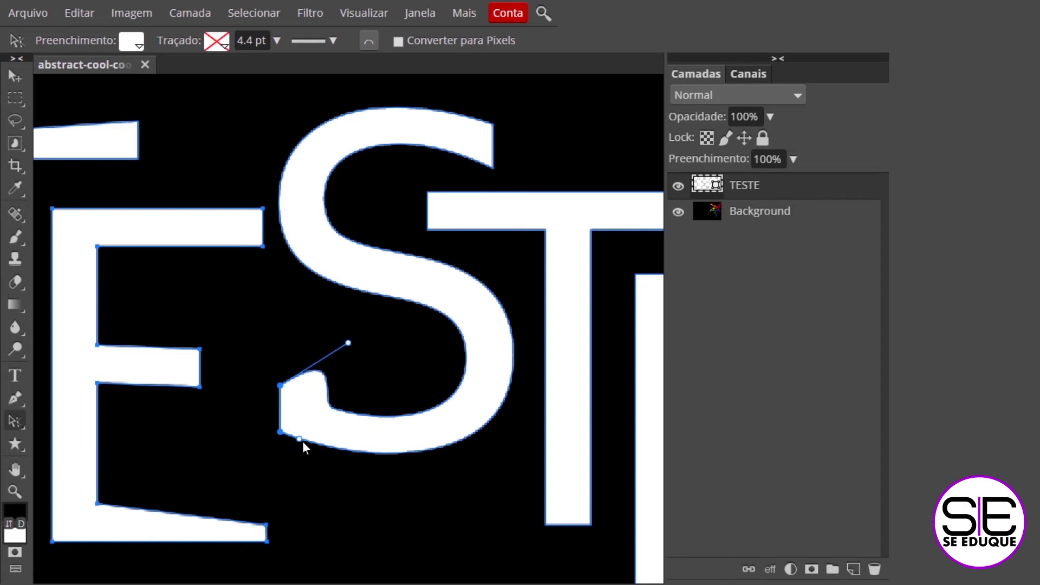
pyautogui.moveTo(305, 460); pyautogui.dragTo(297, 510)
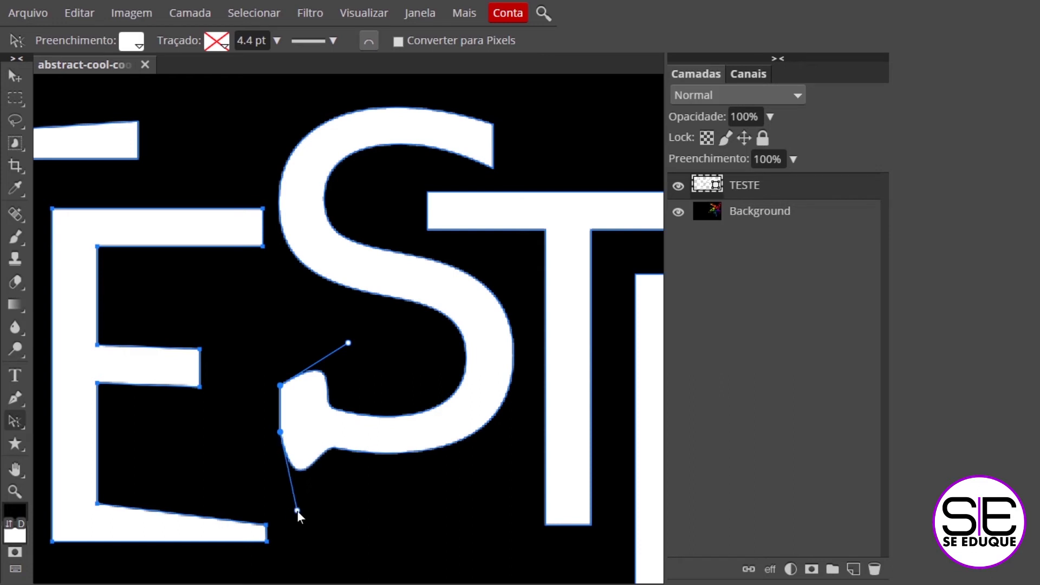
pyautogui.moveTo(348, 343); pyautogui.dragTo(317, 342)
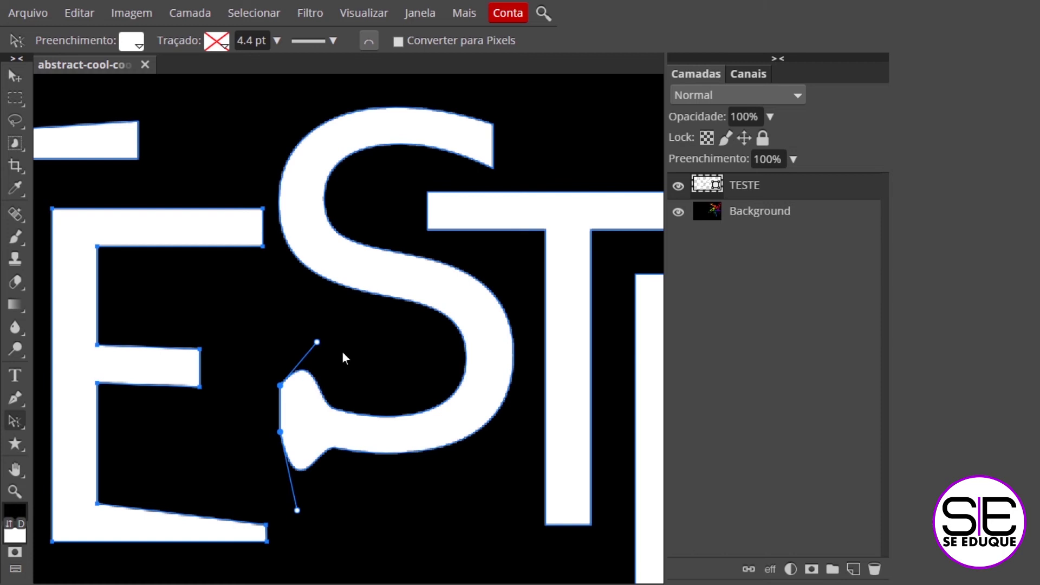
pyautogui.moveTo(317, 343); pyautogui.dragTo(311, 327)
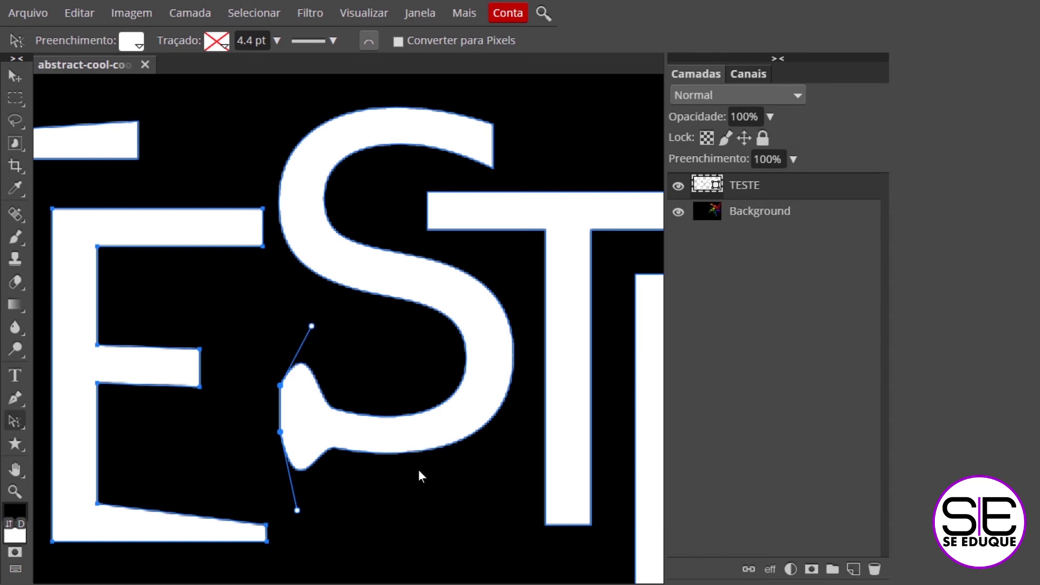
# Pull the S's top tip up into a curled hook, then zoom out over the lettering
pyautogui.moveTo(524, 264); pyautogui.dragTo(442, 310)
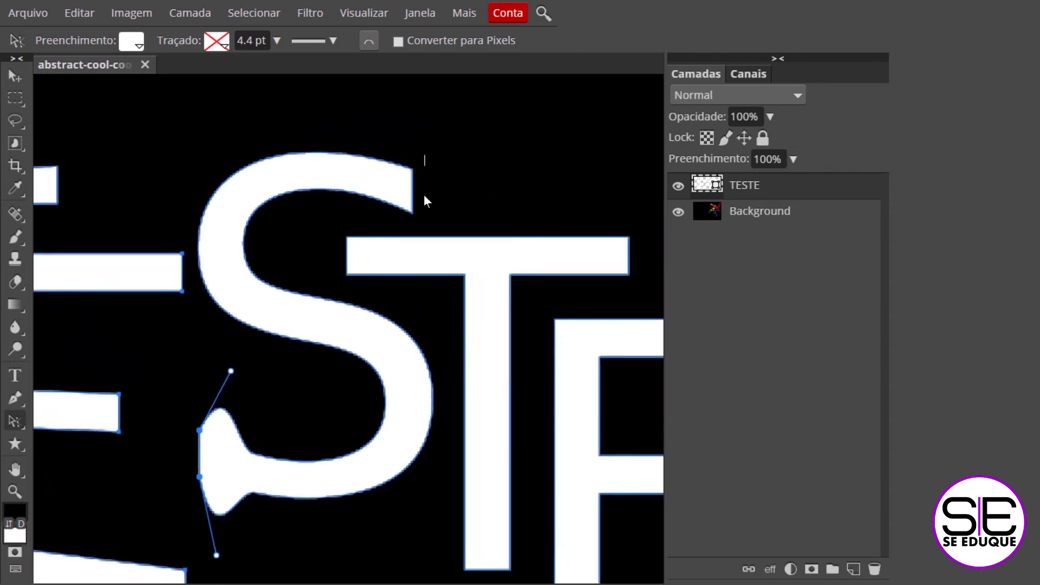
pyautogui.moveTo(425, 155); pyautogui.dragTo(396, 223)
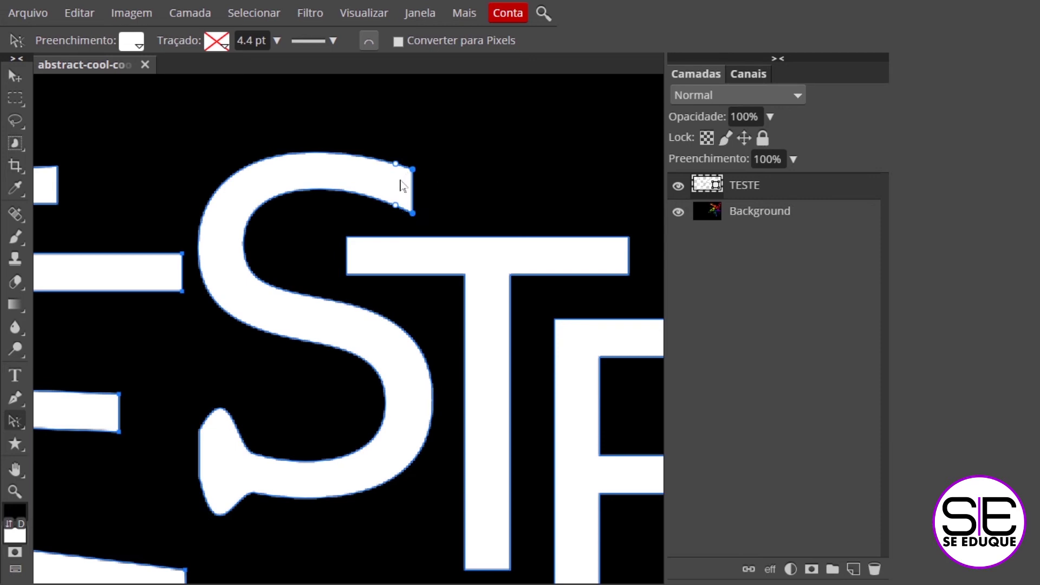
pyautogui.moveTo(396, 165)
pyautogui.mouseDown()
pyautogui.moveTo(386, 135)
pyautogui.moveTo(394, 111)
pyautogui.mouseUp()
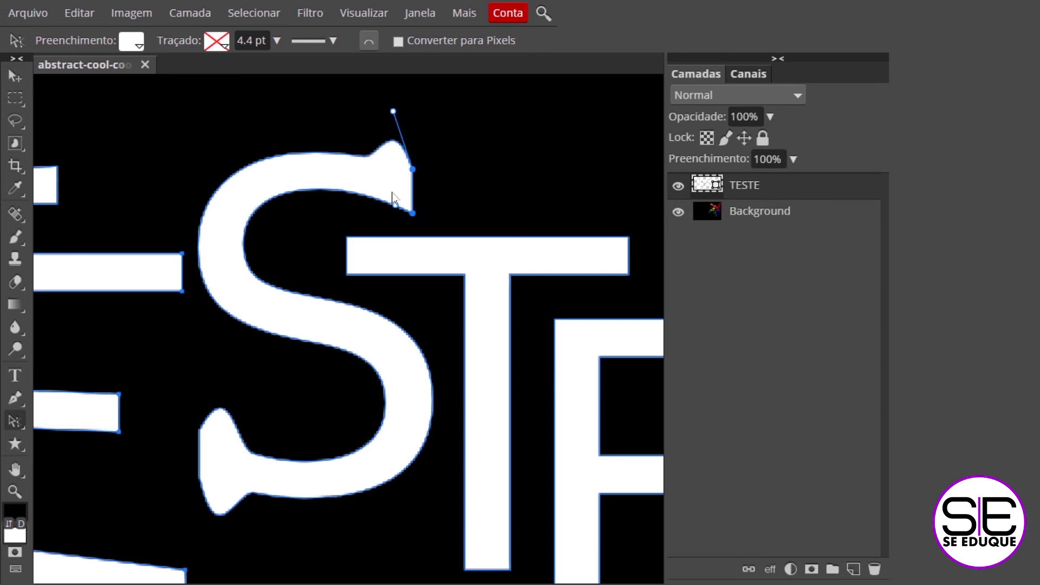
pyautogui.moveTo(396, 205); pyautogui.dragTo(381, 255)
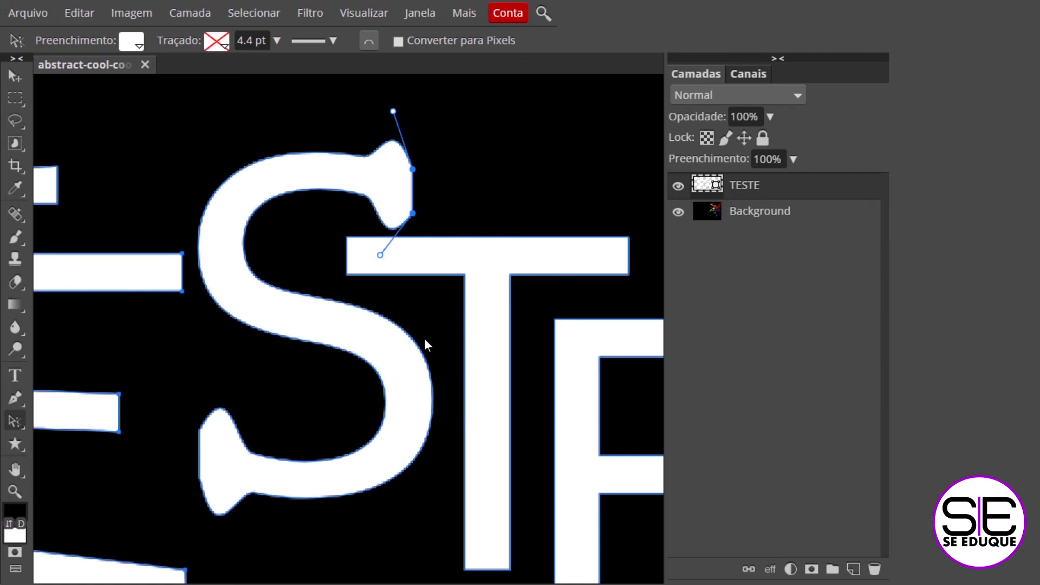
pyautogui.moveTo(433, 320); pyautogui.dragTo(374, 149)
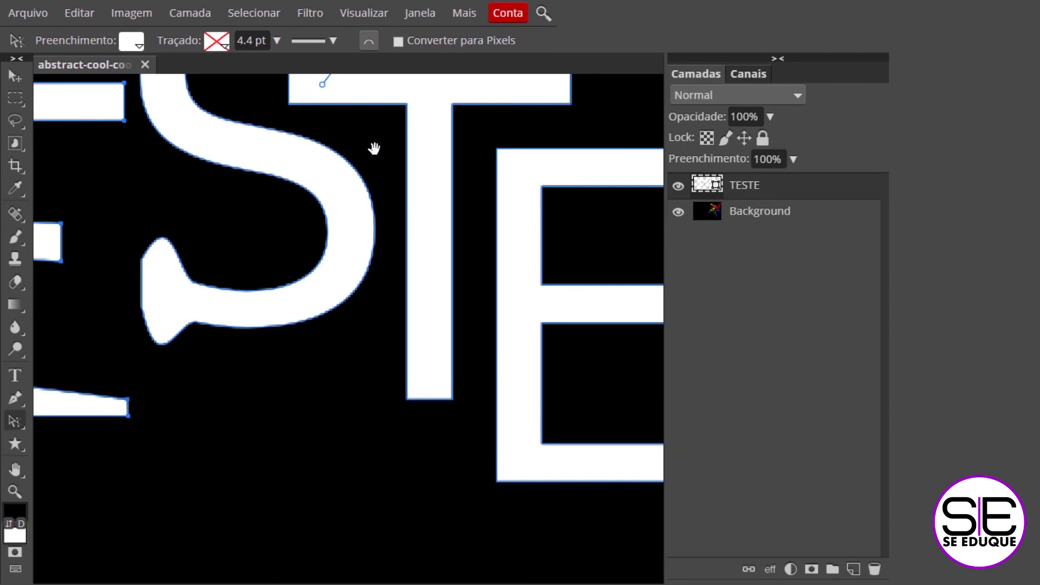
pyautogui.moveTo(360, 146); pyautogui.dragTo(476, 204)
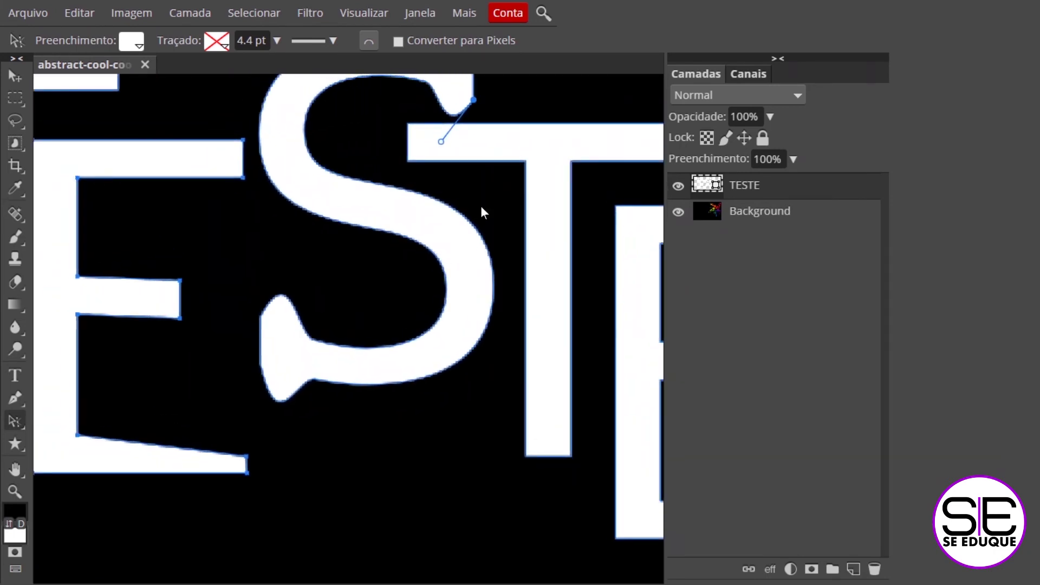
pyautogui.hotkey('ctrl', '-')
pyautogui.hotkey('ctrl', '-')
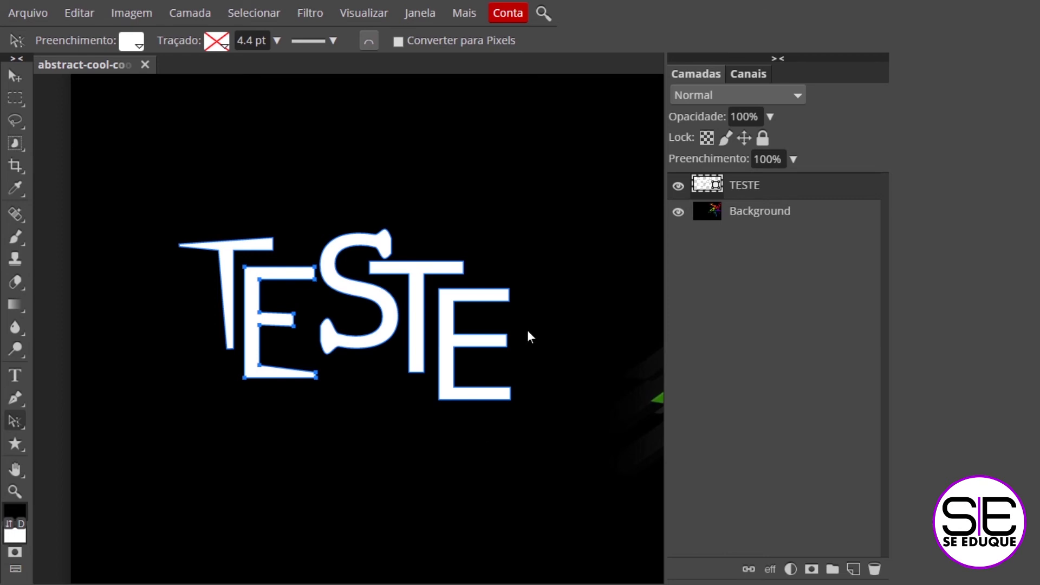
pyautogui.scroll(-2, 528, 330)
# Nudge the final E's top-arm end anchors with arrow keys to shorten and angle it
pyautogui.scroll(-2, 528, 329)
pyautogui.scroll(2, 528, 330)
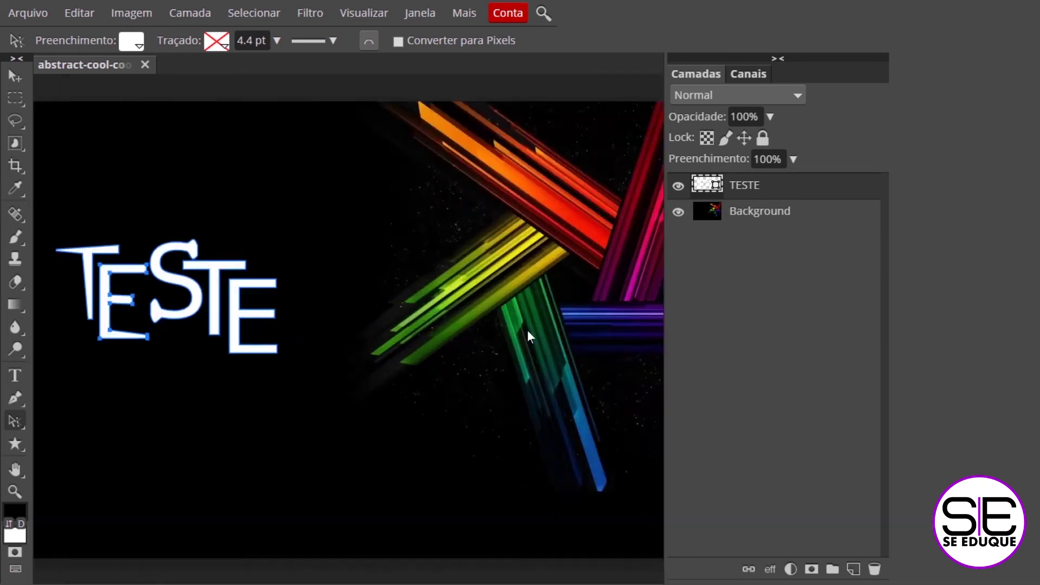
pyautogui.scroll(5, 528, 330)
pyautogui.scroll(2, 529, 335)
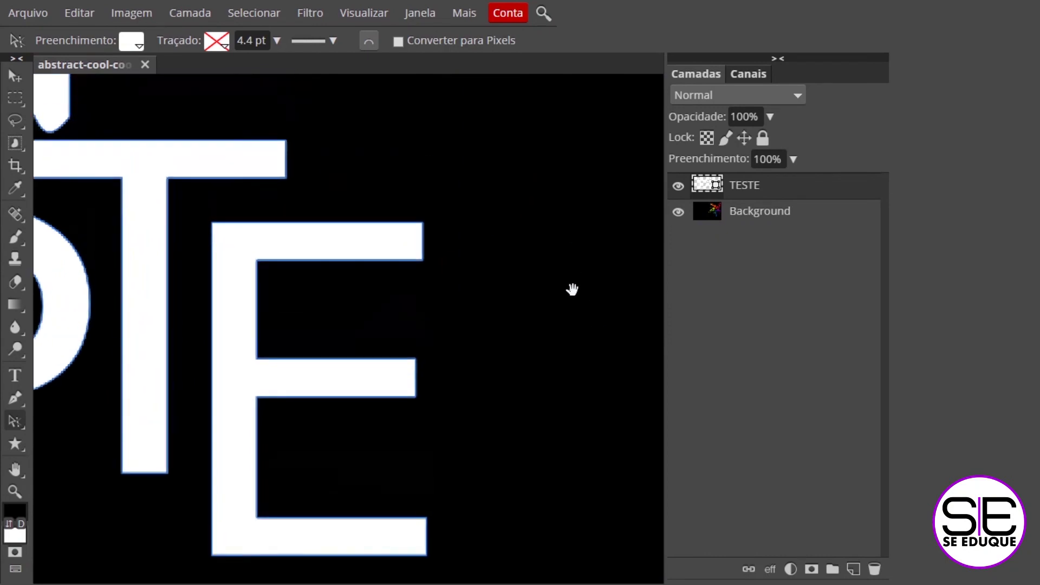
pyautogui.moveTo(443, 203); pyautogui.dragTo(411, 294)
pyautogui.press('Left')
pyautogui.press('Left')
pyautogui.press('Left')
pyautogui.press('Down')
pyautogui.press('Down')
pyautogui.press('Down')
pyautogui.press('Up')
pyautogui.press('Up')
pyautogui.press('Up')
pyautogui.press('Down')
pyautogui.press('Down')
pyautogui.press('Down')
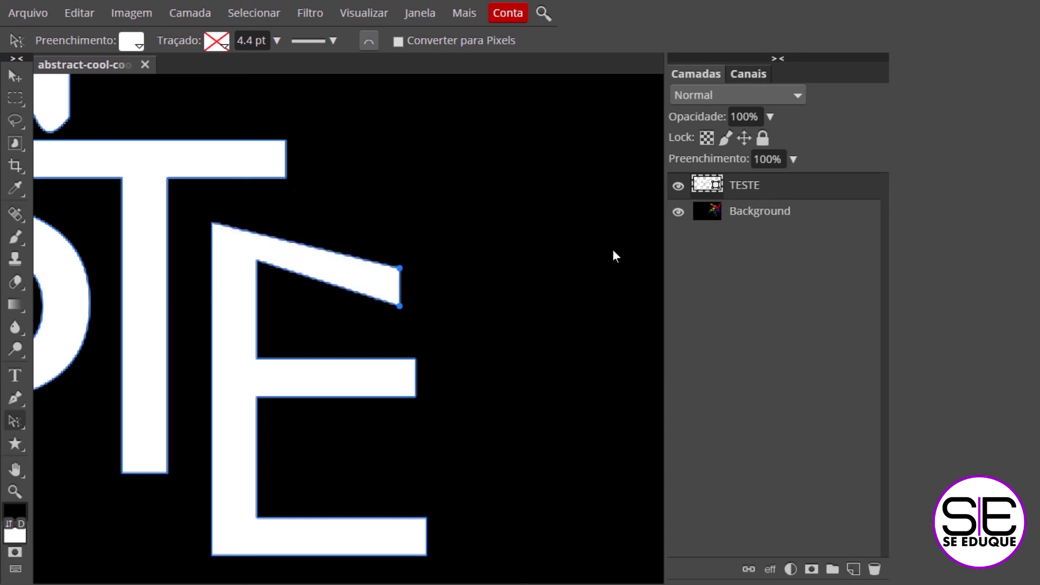
pyautogui.press('Left')
pyautogui.press('Left')
pyautogui.press('Left')
pyautogui.press('Left')
pyautogui.press('Left')
pyautogui.press('Left')
pyautogui.press('Left')
pyautogui.press('Left')
pyautogui.press('Left')
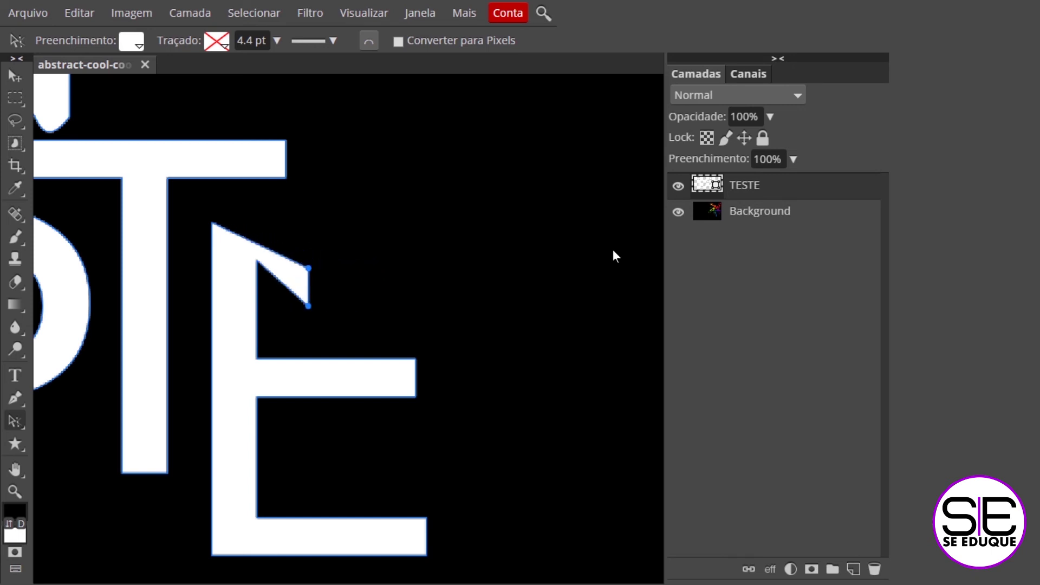
pyautogui.press('Right')
pyautogui.press('Right')
pyautogui.press('Right')
pyautogui.press('Right')
pyautogui.press('Right')
pyautogui.press('Right')
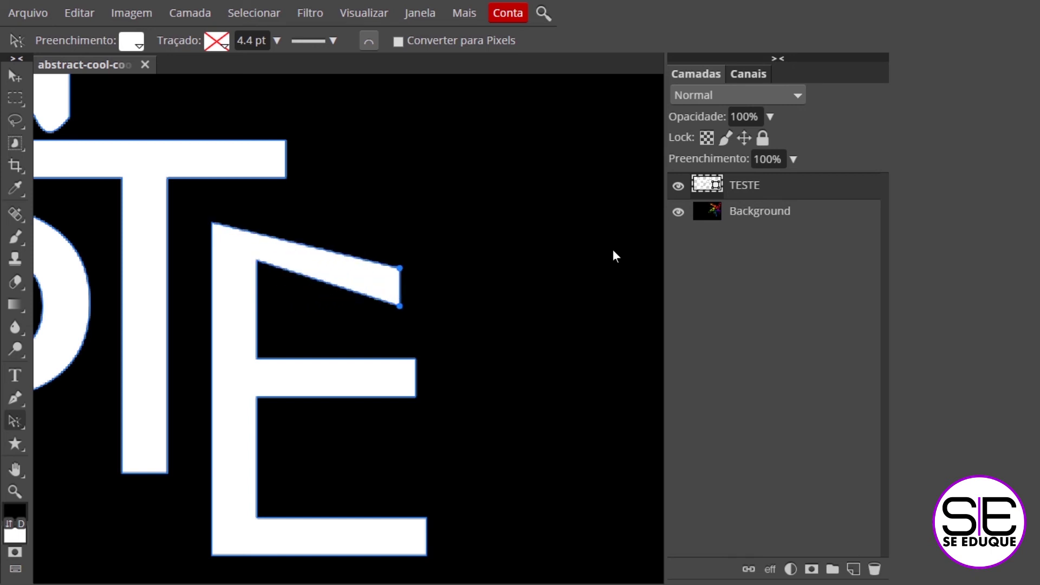
pyautogui.press('Right')
pyautogui.press('Right')
pyautogui.press('Right')
pyautogui.press('Up')
pyautogui.press('Up')
pyautogui.press('Up')
pyautogui.press('Up')
pyautogui.press('Up')
pyautogui.press('Up')
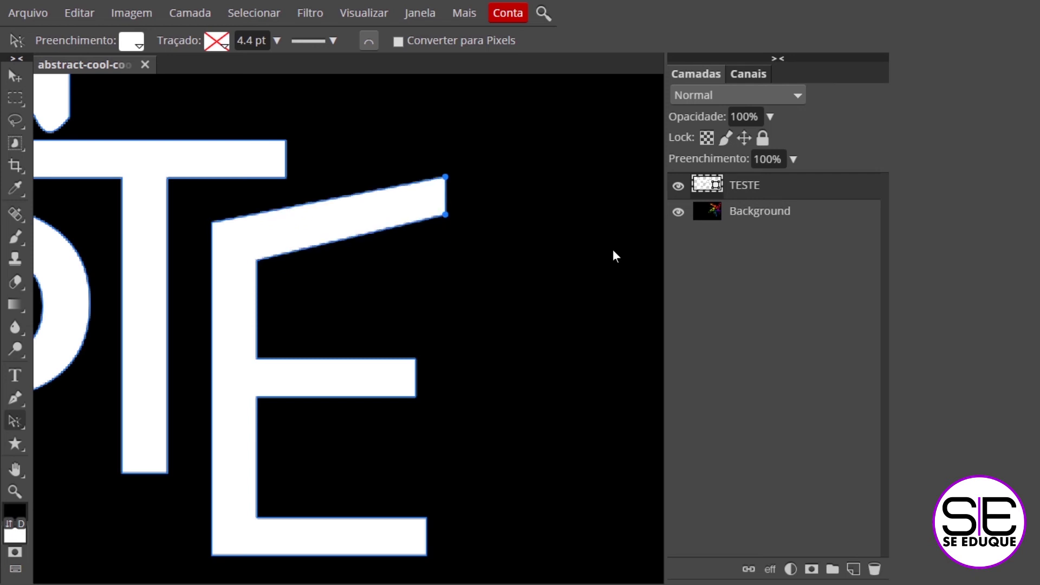
pyautogui.press('Down')
pyautogui.press('Down')
pyautogui.press('Down')
pyautogui.press('Down')
pyautogui.press('Down')
pyautogui.press('Down')
pyautogui.press('Up')
pyautogui.press('Up')
pyautogui.press('Up')
pyautogui.press('Up')
pyautogui.press('Up')
pyautogui.press('Up')
pyautogui.press('Down')
pyautogui.press('Down')
pyautogui.press('Down')
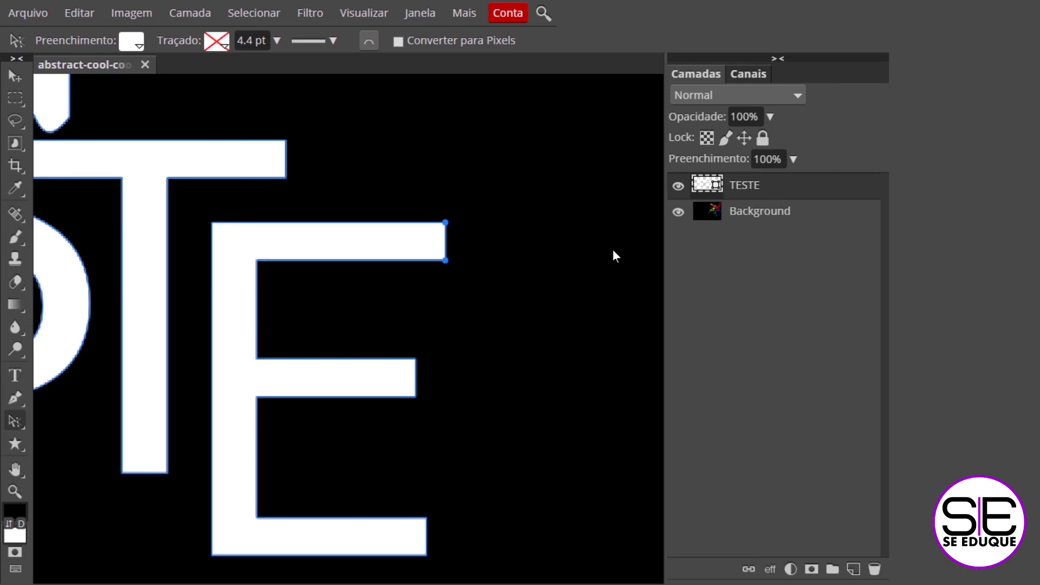
pyautogui.press('Left')
pyautogui.press('Left')
pyautogui.press('Left')
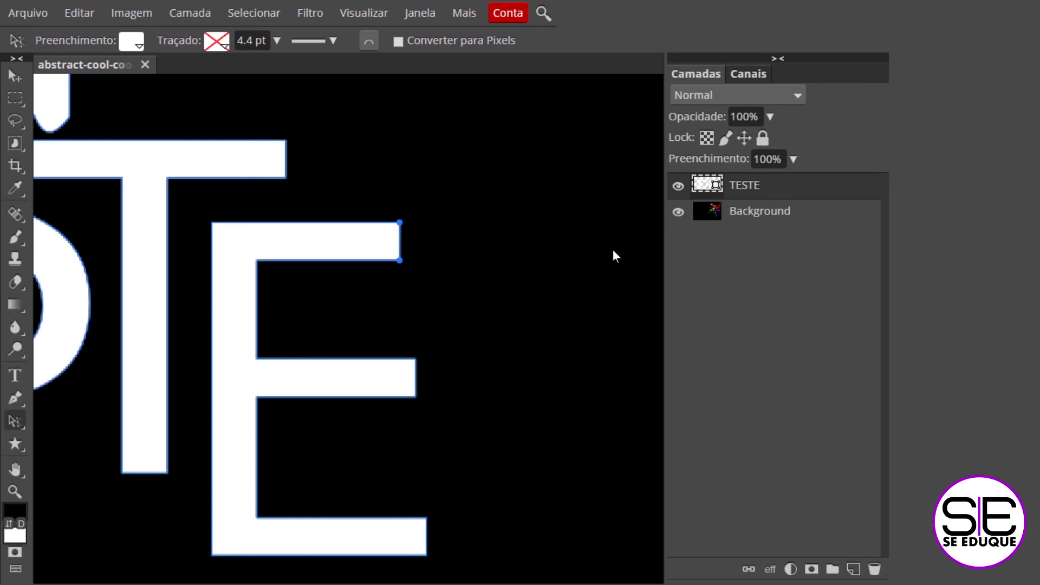
pyautogui.press('Left')
pyautogui.press('Left')
pyautogui.press('Left')
# Slant the E's middle-arm underside, bottom-arm tip and top-right corner, then fit the image
pyautogui.click(427, 517)
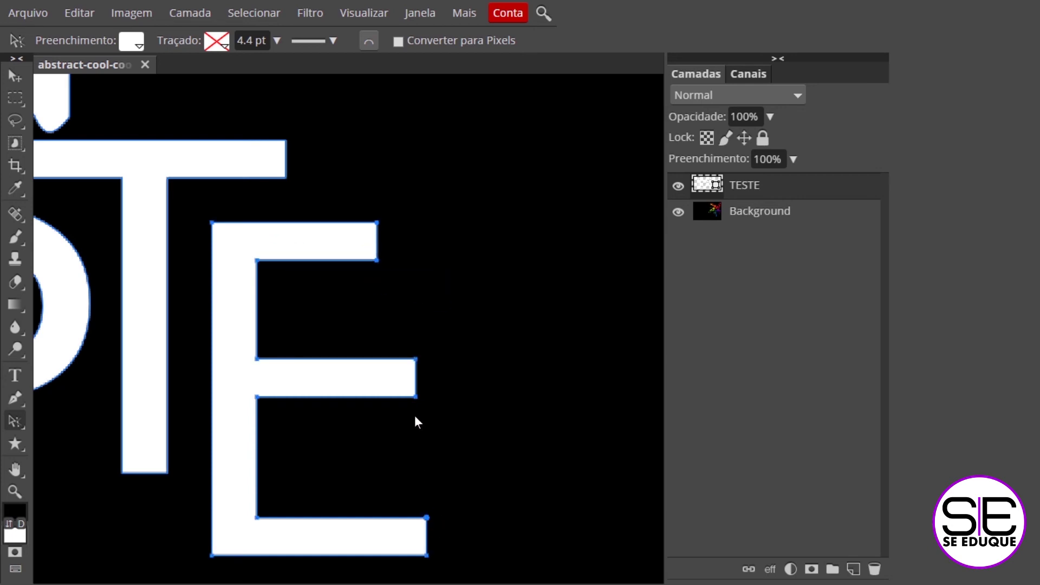
pyautogui.click(416, 397)
pyautogui.press('Left')
pyautogui.press('Left')
pyautogui.press('Left')
pyautogui.press('Left')
pyautogui.press('Left')
pyautogui.press('Left')
pyautogui.press('Left')
pyautogui.press('Left')
pyautogui.press('Left')
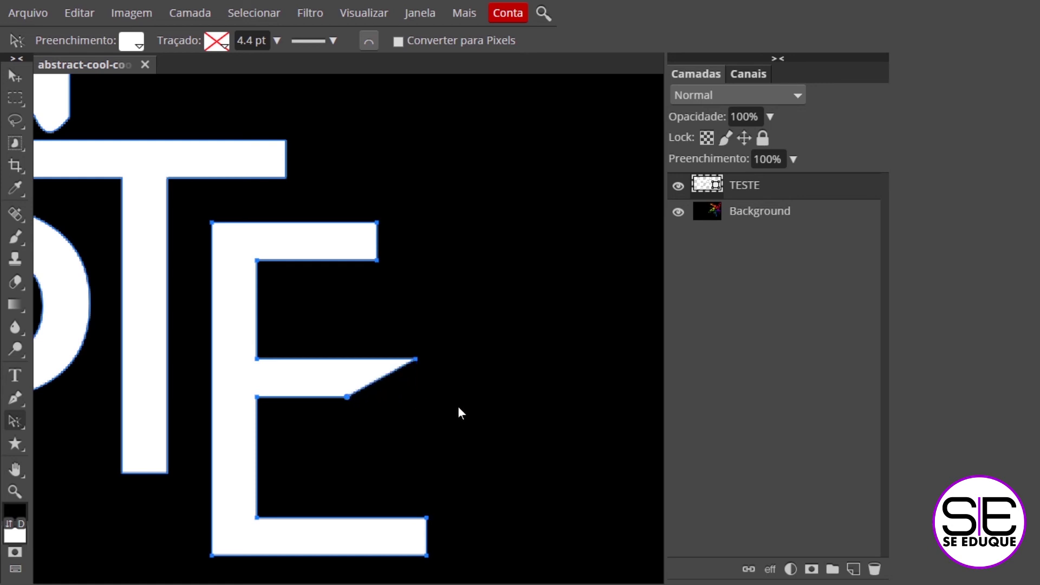
pyautogui.click(427, 518)
pyautogui.press('Left')
pyautogui.press('Left')
pyautogui.press('Left')
pyautogui.press('Left')
pyautogui.press('Left')
pyautogui.press('Left')
pyautogui.press('Left')
pyautogui.press('Left')
pyautogui.press('Left')
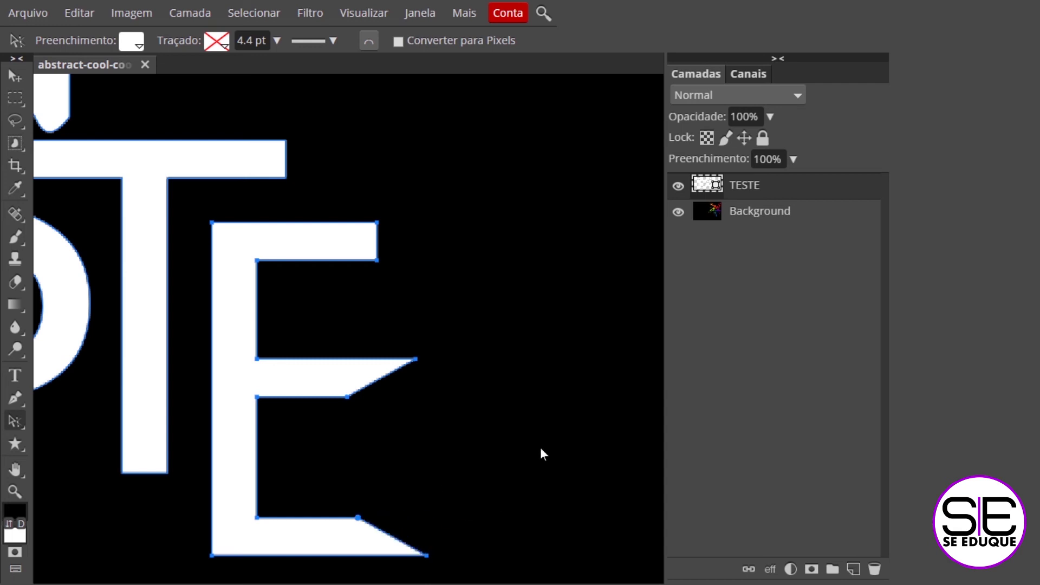
pyautogui.press('Right')
pyautogui.press('Right')
pyautogui.press('Right')
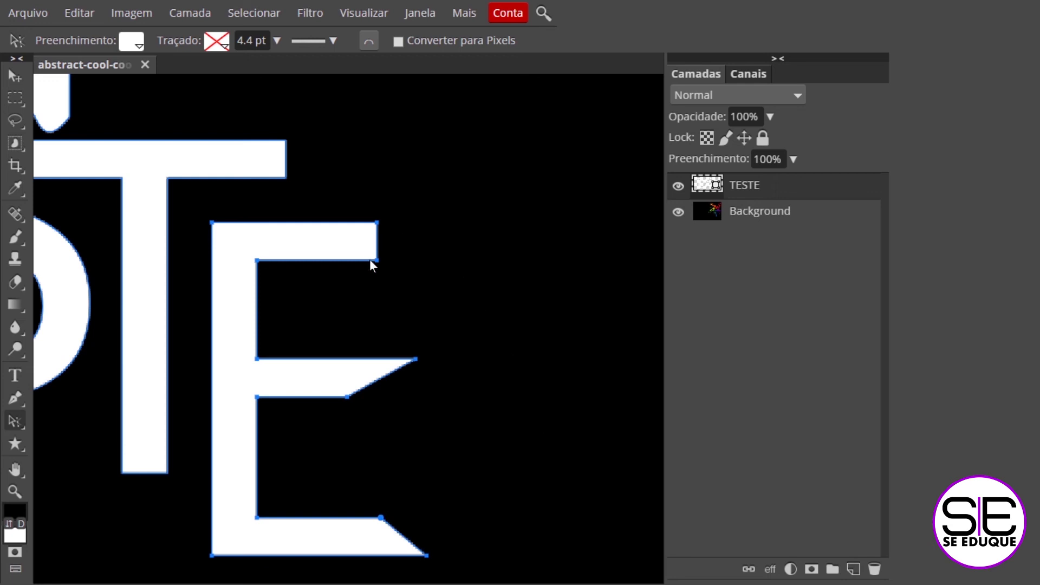
pyautogui.click(378, 222)
pyautogui.press('Right')
pyautogui.press('Right')
pyautogui.press('Right')
pyautogui.press('Right')
pyautogui.press('Right')
pyautogui.press('Right')
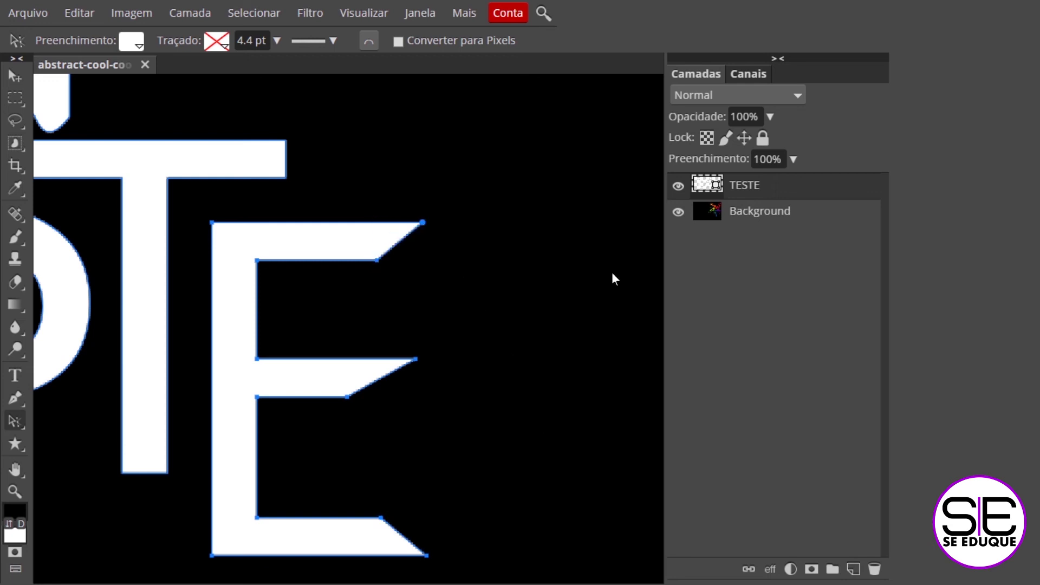
pyautogui.moveTo(536, 432); pyautogui.dragTo(543, 328)
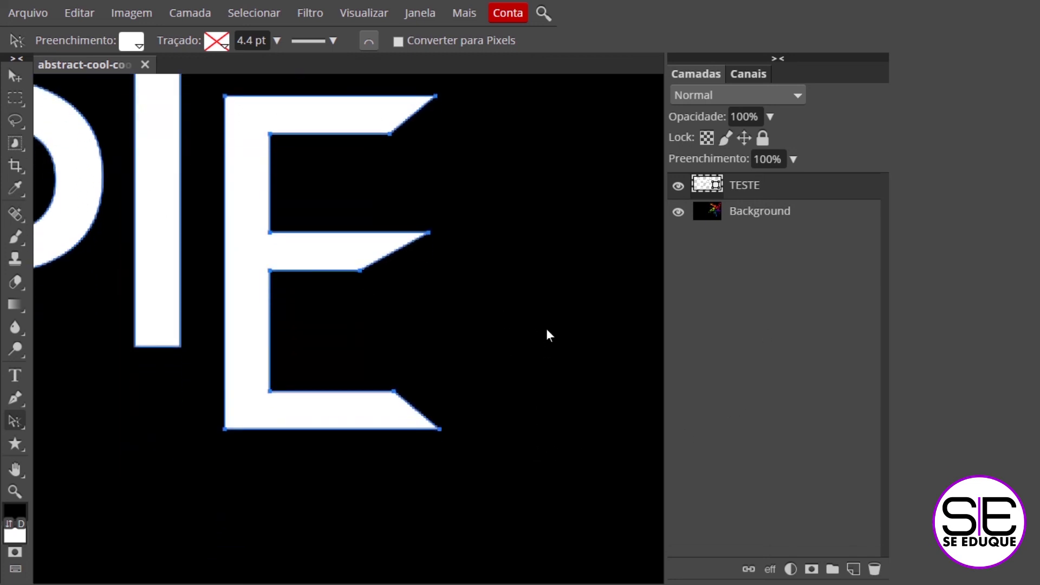
pyautogui.hotkey('ctrl', '0')
pyautogui.click(16, 81)
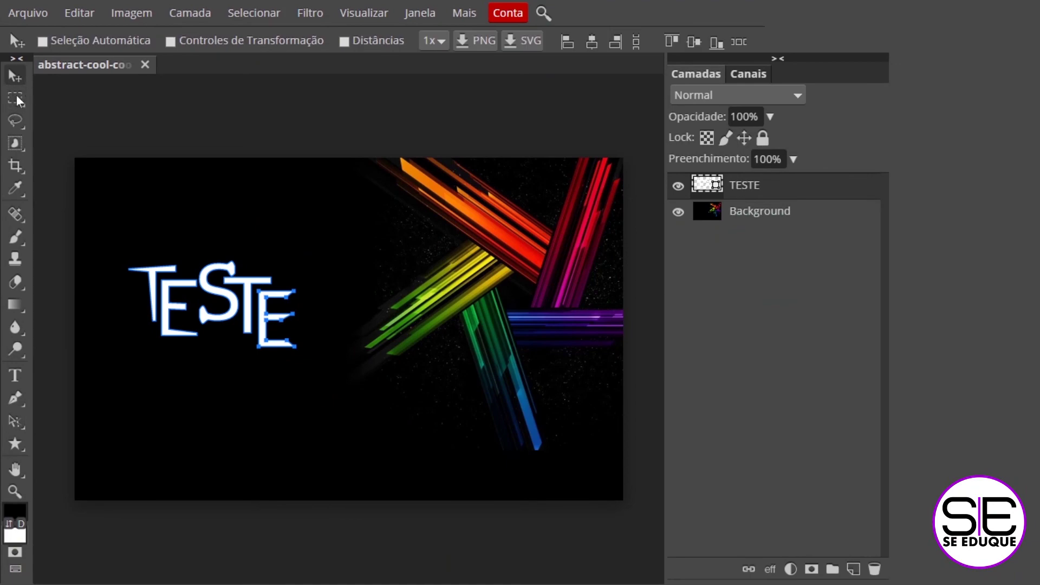
# Shift the TESTE lettering slightly up and right, then zoom in and center it
pyautogui.moveTo(250, 317)
pyautogui.mouseDown()
pyautogui.moveTo(281, 214)
pyautogui.moveTo(257, 257)
pyautogui.moveTo(258, 311)
pyautogui.mouseUp()
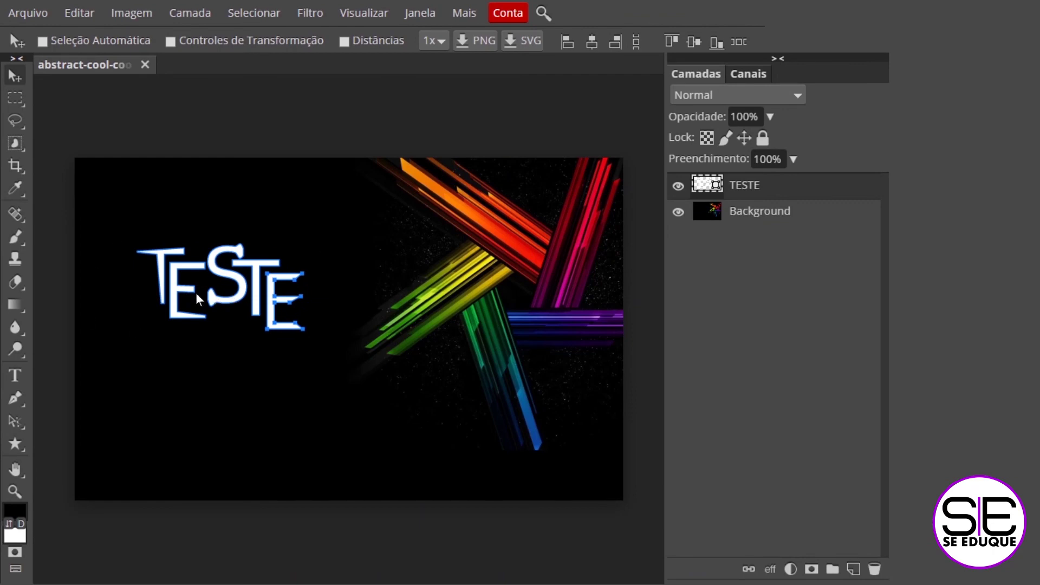
pyautogui.hotkey('ctrl', '+')
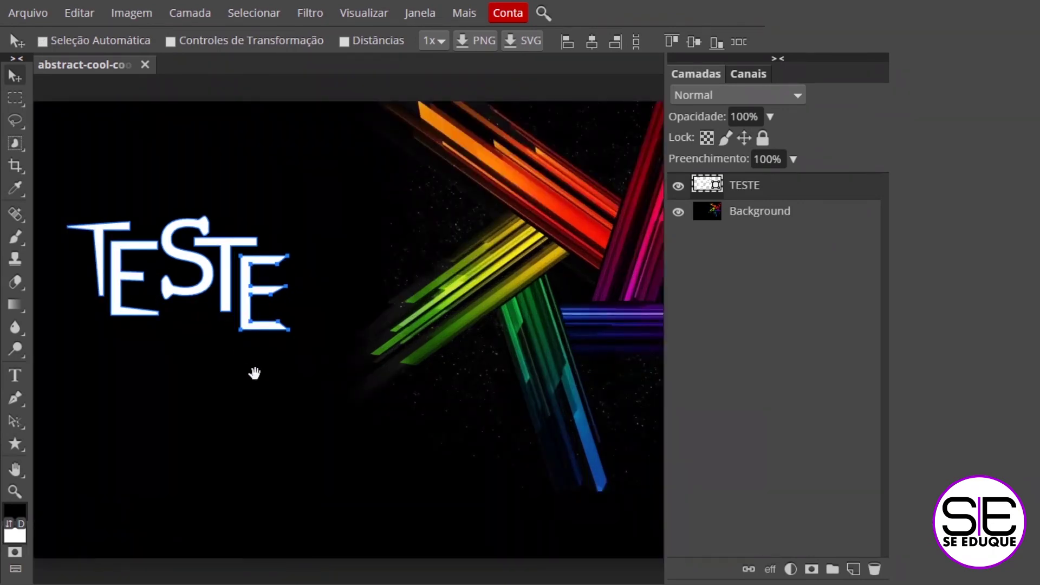
pyautogui.moveTo(254, 373); pyautogui.dragTo(440, 379)
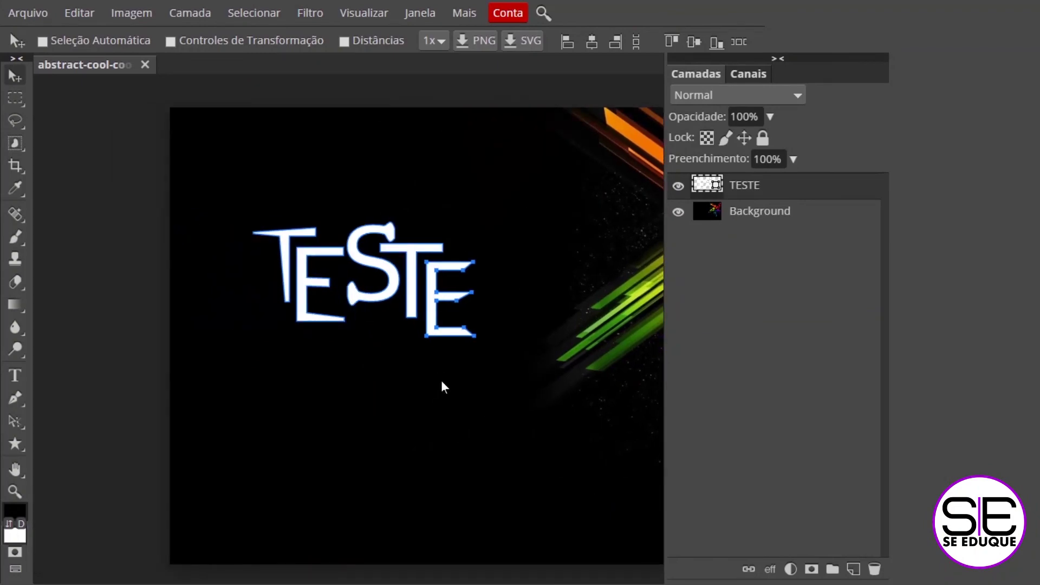
pyautogui.rightClick(15, 421)
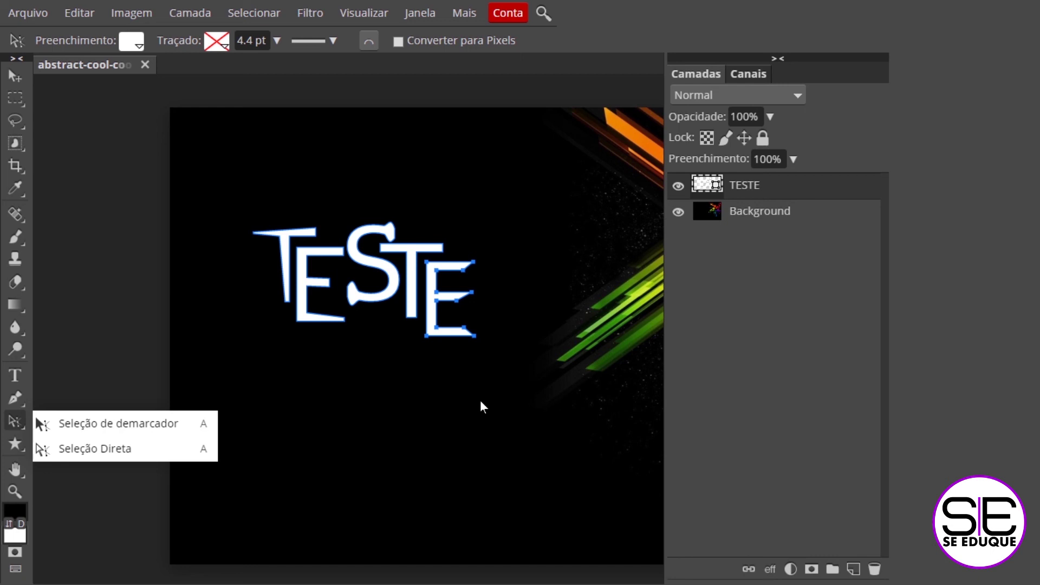
pyautogui.click(384, 346)
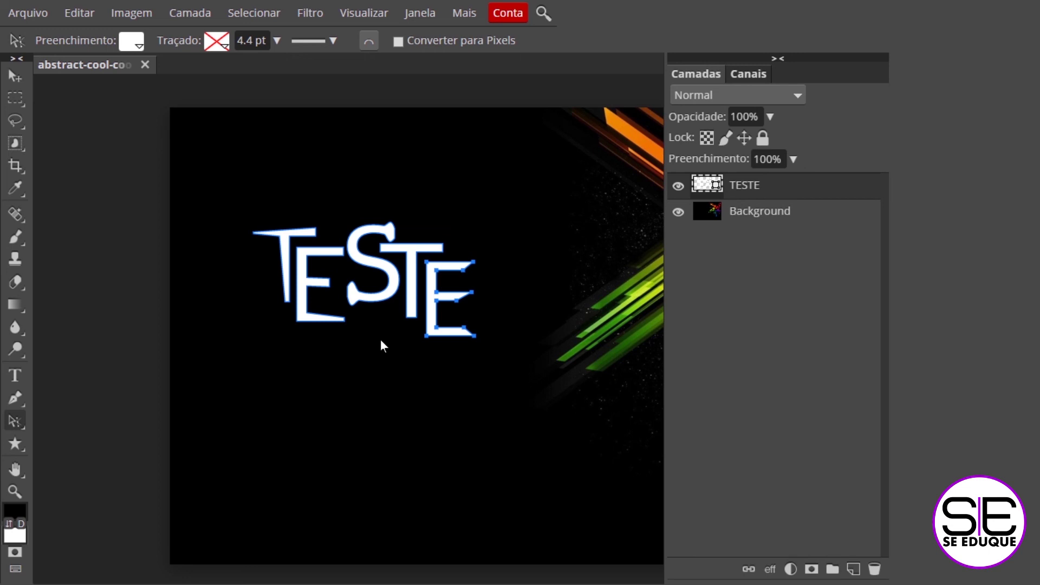
pyautogui.click(16, 76)
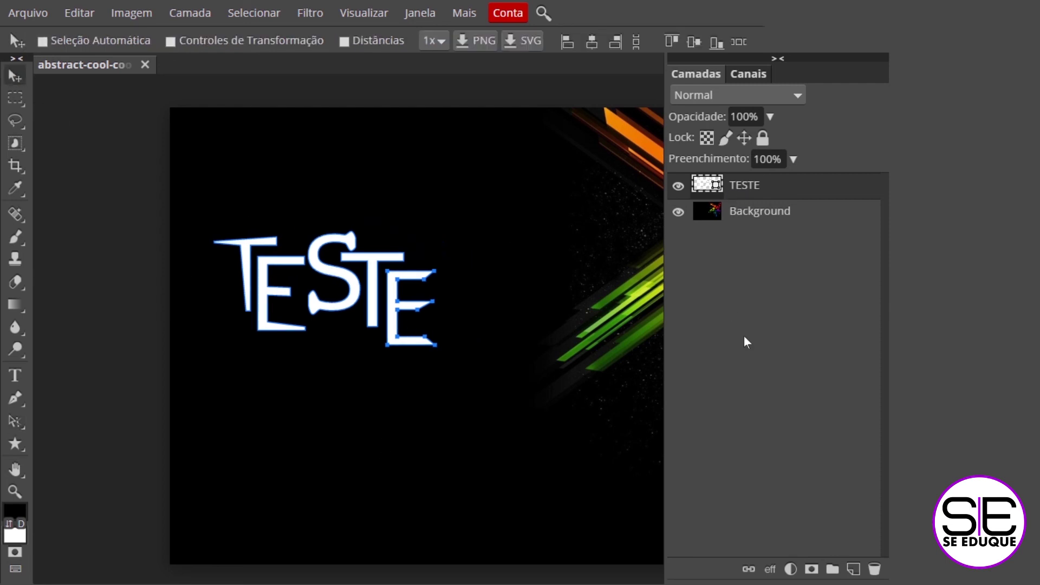
pyautogui.hotkey('ctrl', 'alt', 't')
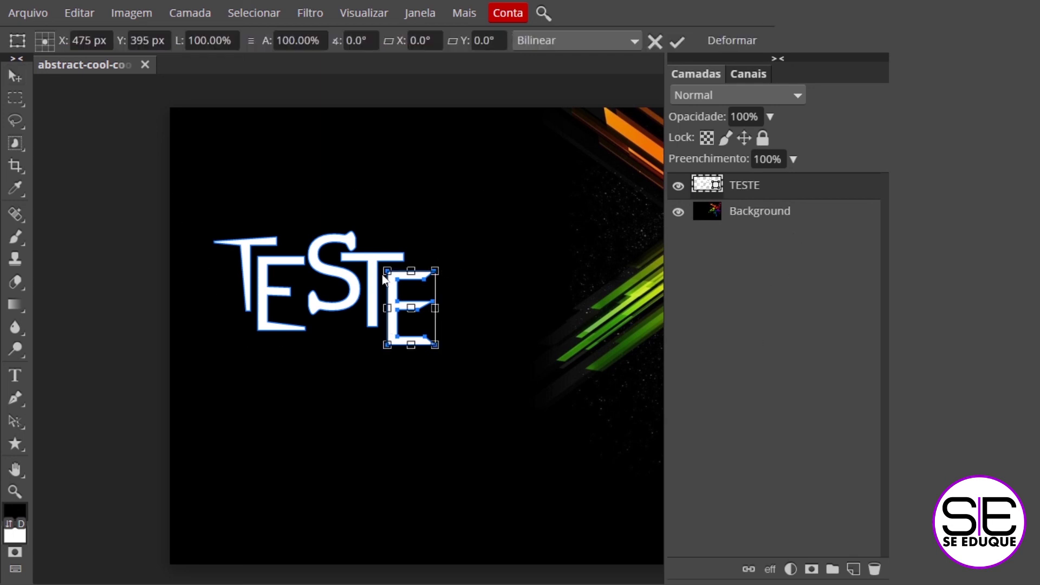
# Commit the transform on the E and pick the TESTE layer's rasterize option
pyautogui.click(14, 78)
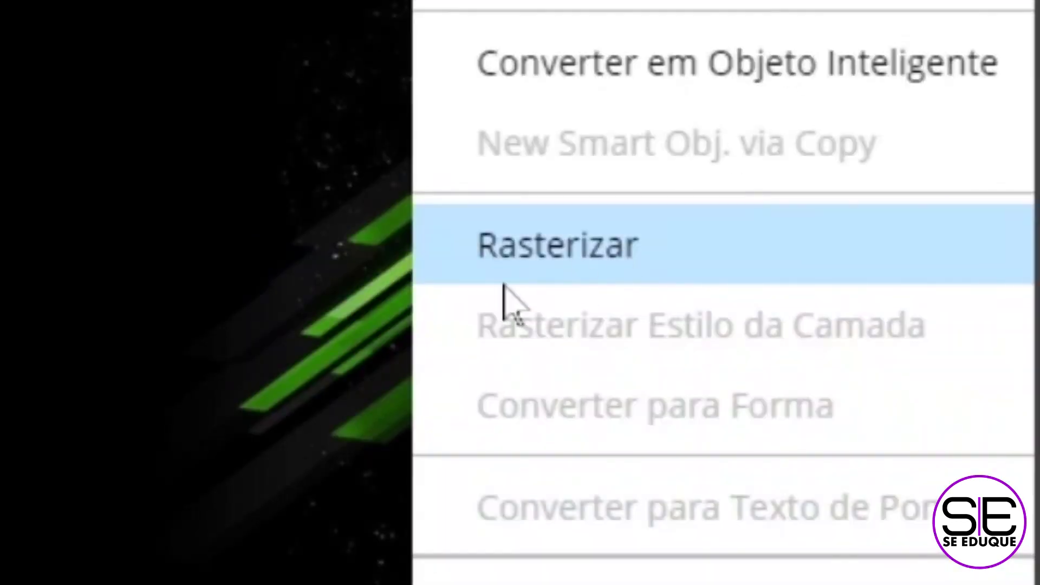
pyautogui.click(584, 248)
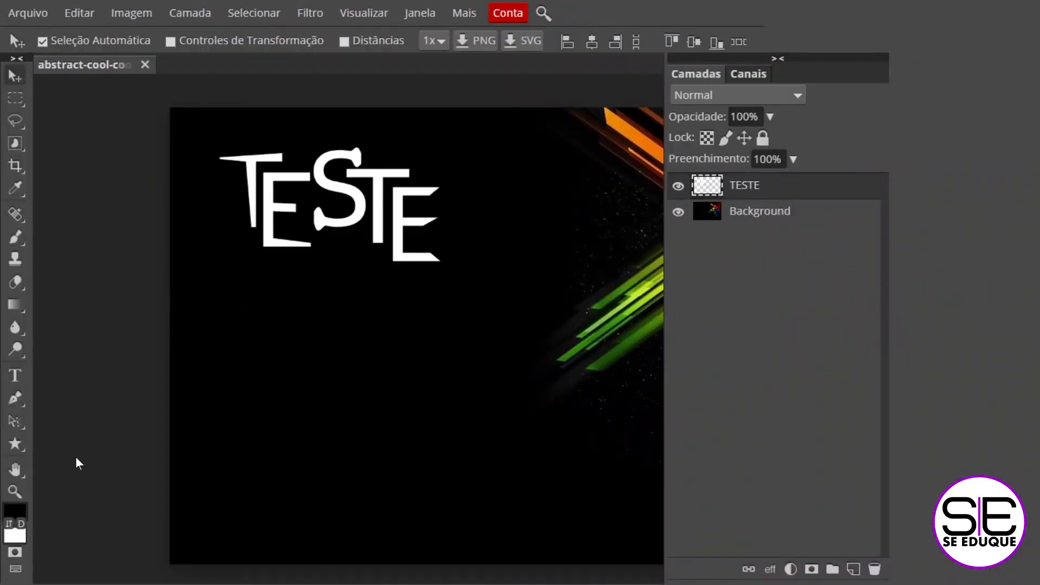
# Set whole-path selection, zoom in to check the rasterized TESTE lettering, then fit the image
pyautogui.rightClick(16, 428)
pyautogui.click(15, 431)
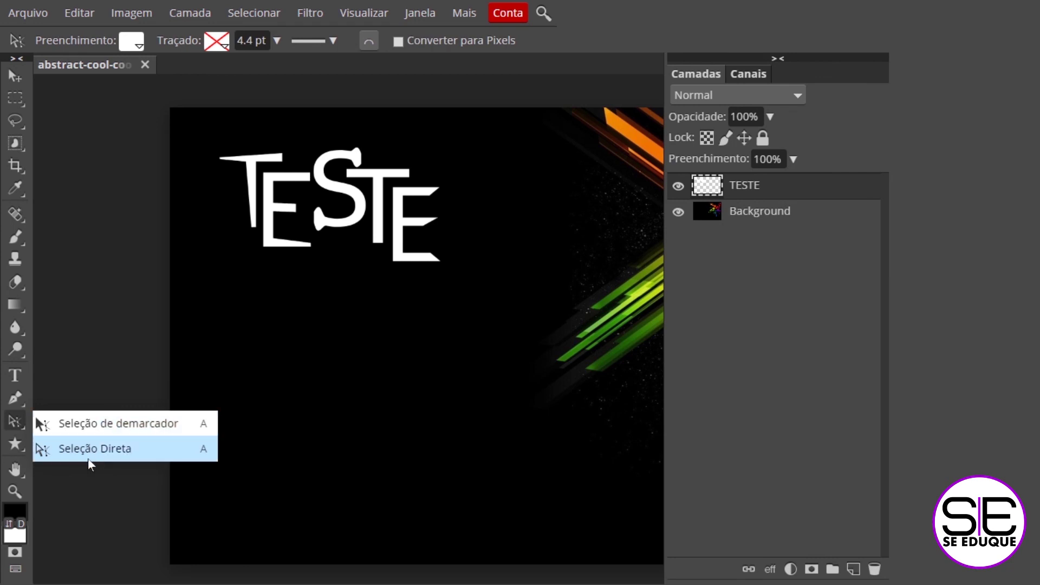
pyautogui.click(358, 225)
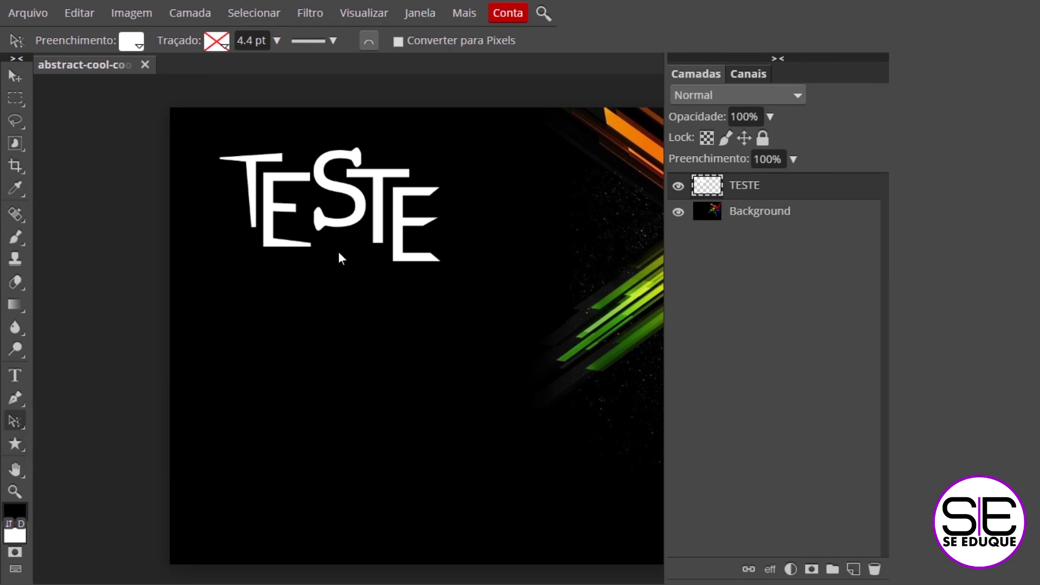
pyautogui.click(15, 76)
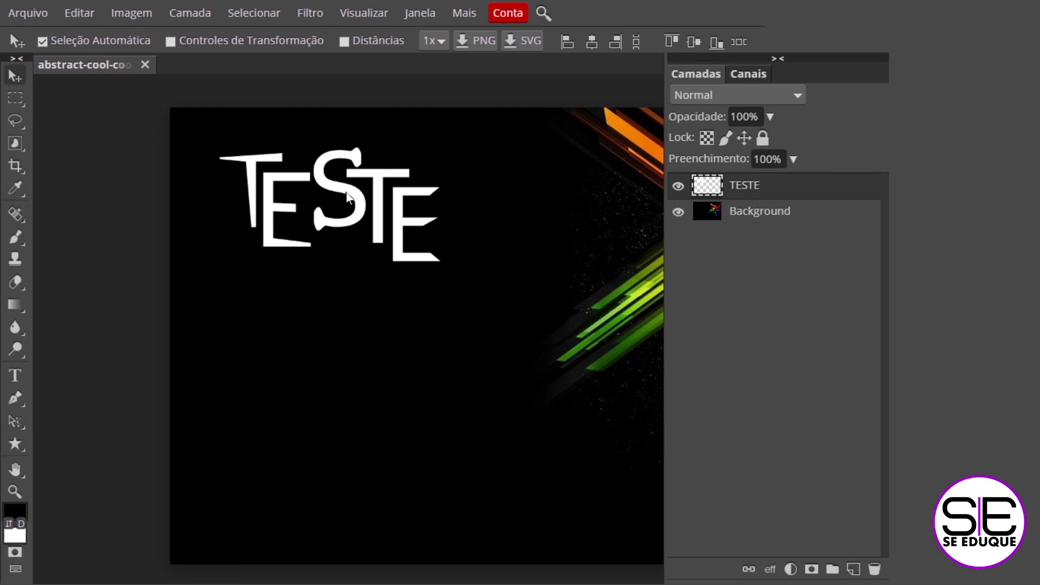
pyautogui.scroll(3, 385, 271)
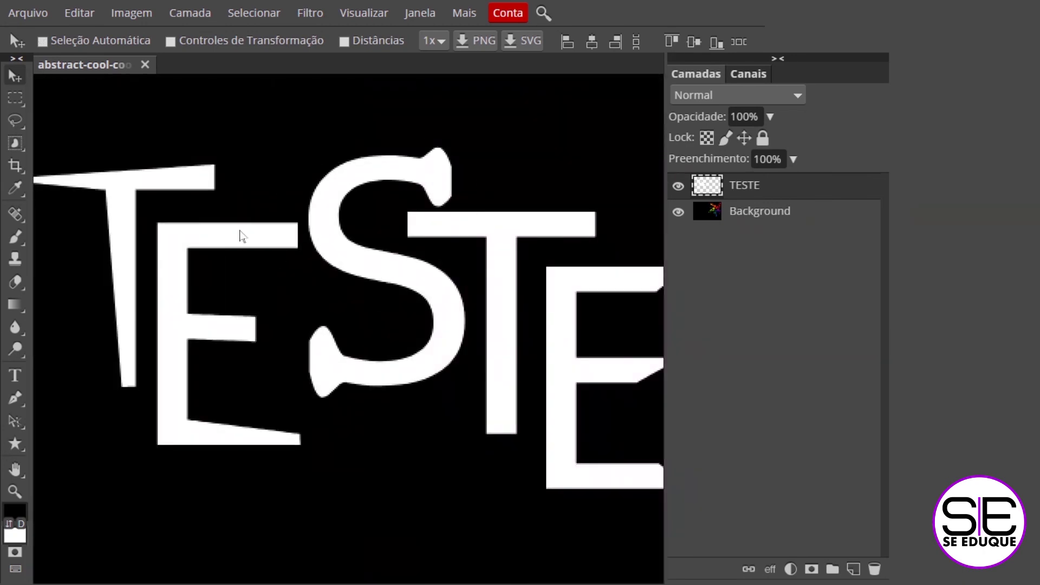
pyautogui.hotkey('ctrl', '0')
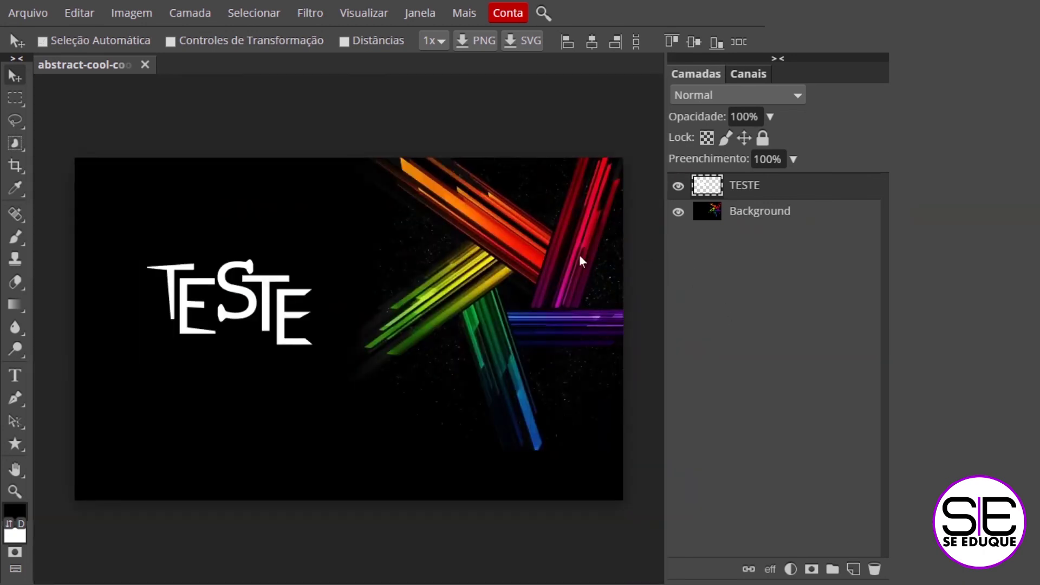
pyautogui.rightClick(20, 419)
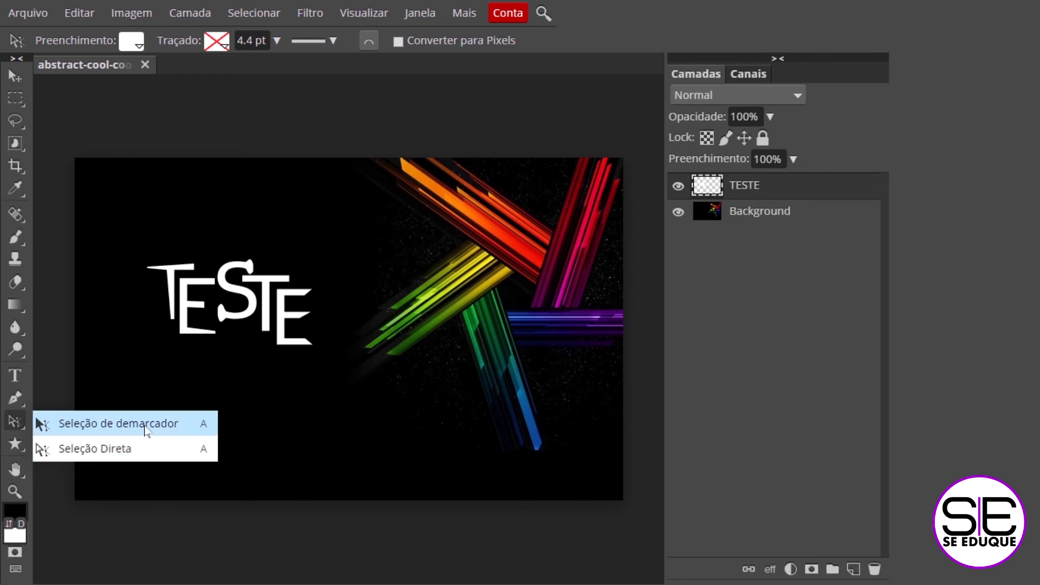
pyautogui.click(108, 453)
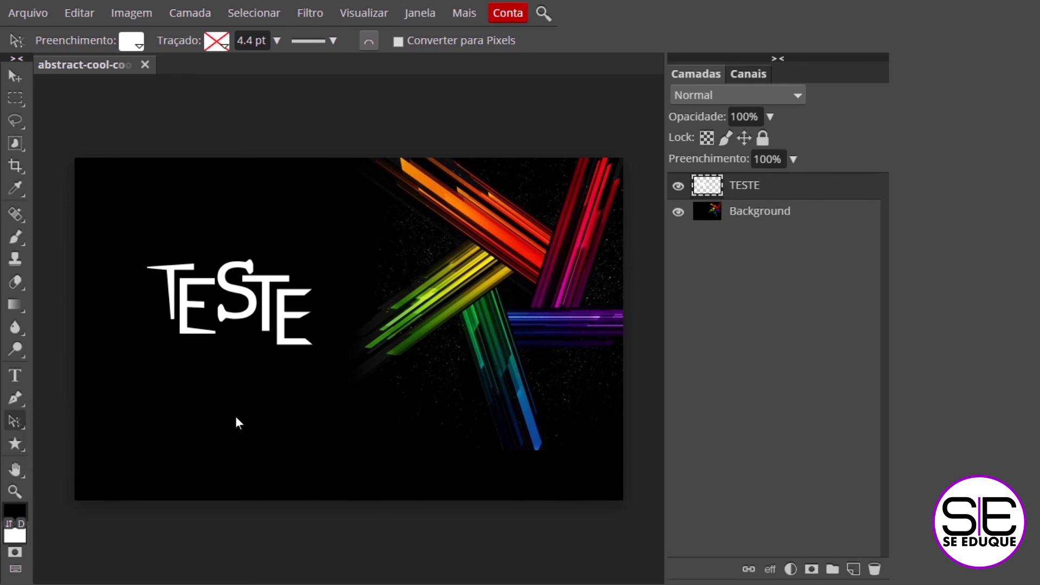